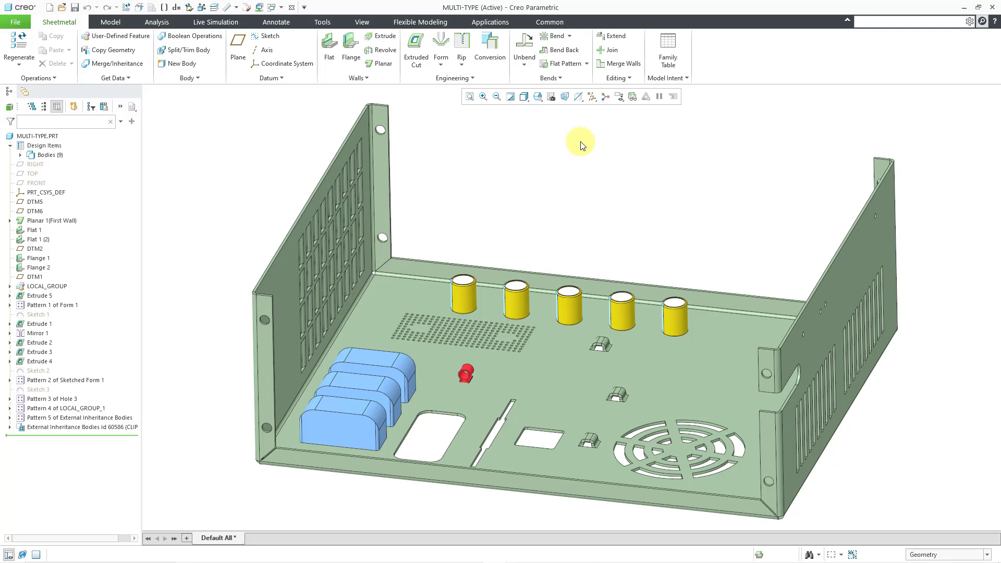
Add a flat pattern to the enclosure and set Flat Pattern (Body 1) state to Flat
left_click(580, 68)
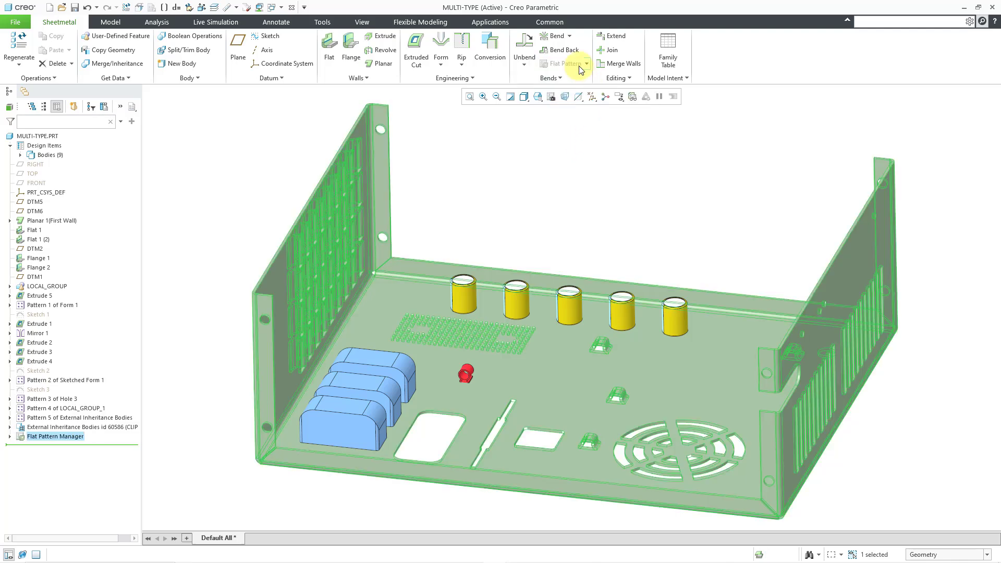
left_click(10, 436)
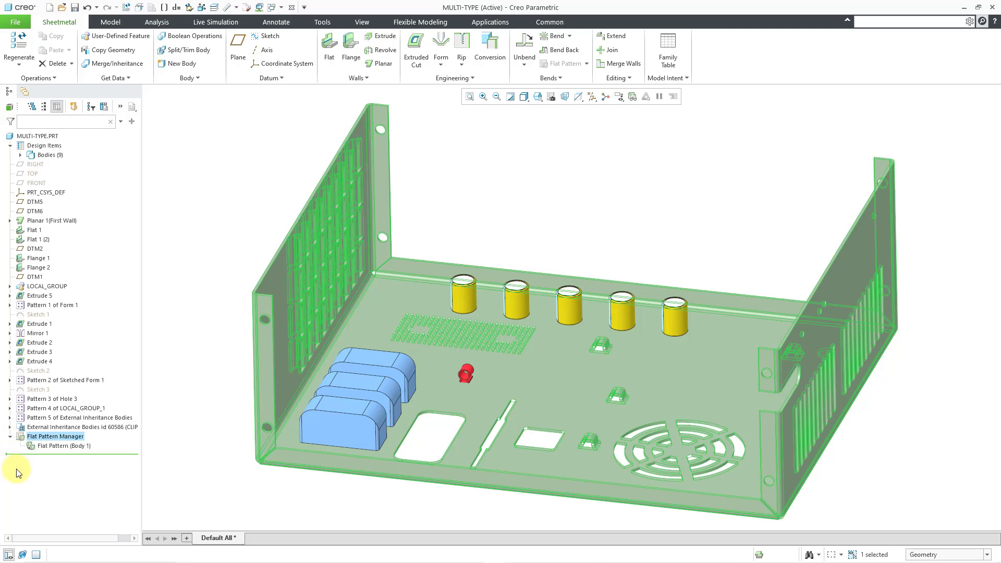
left_click(76, 447)
right_click(76, 449)
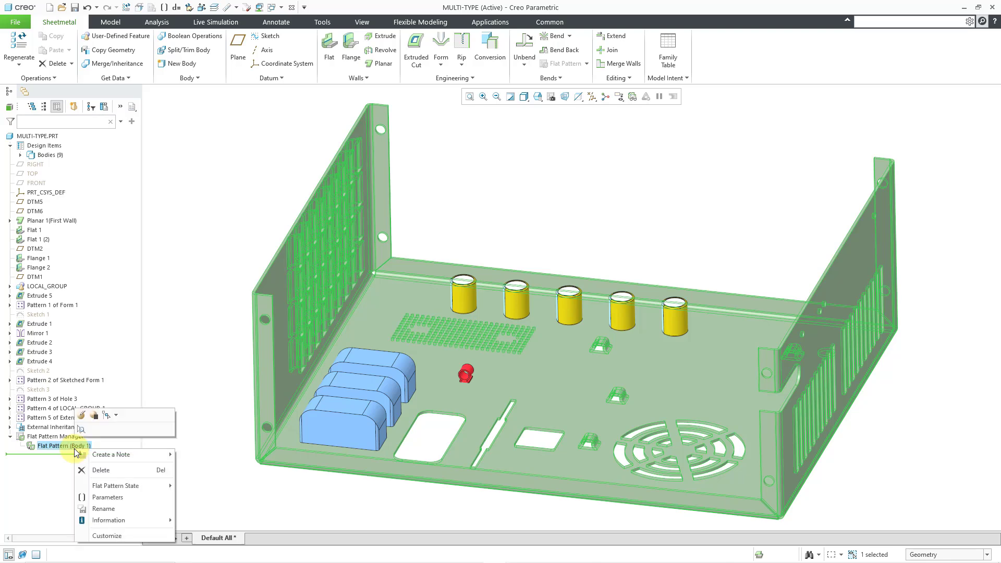
mouse_move(125, 485)
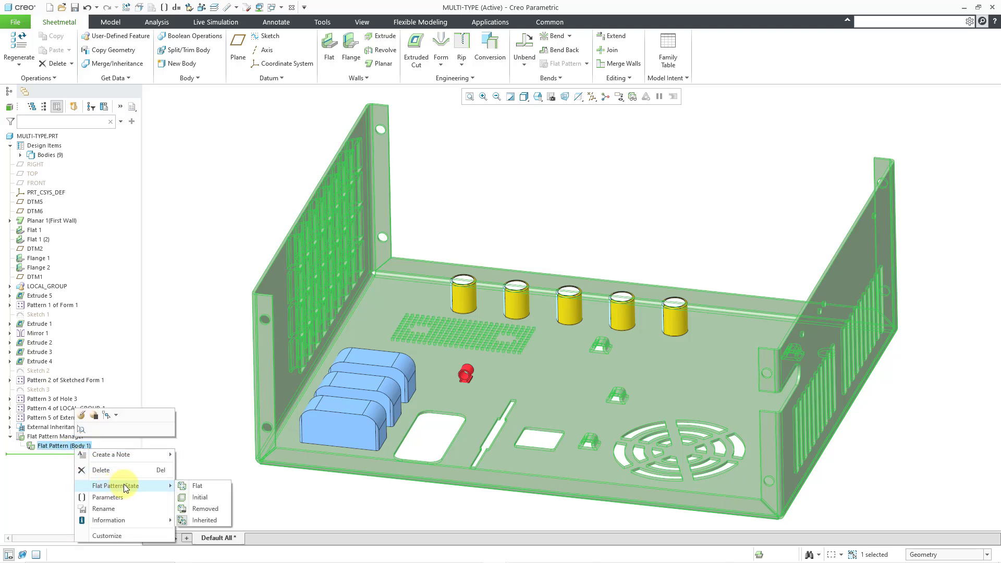
left_click(197, 486)
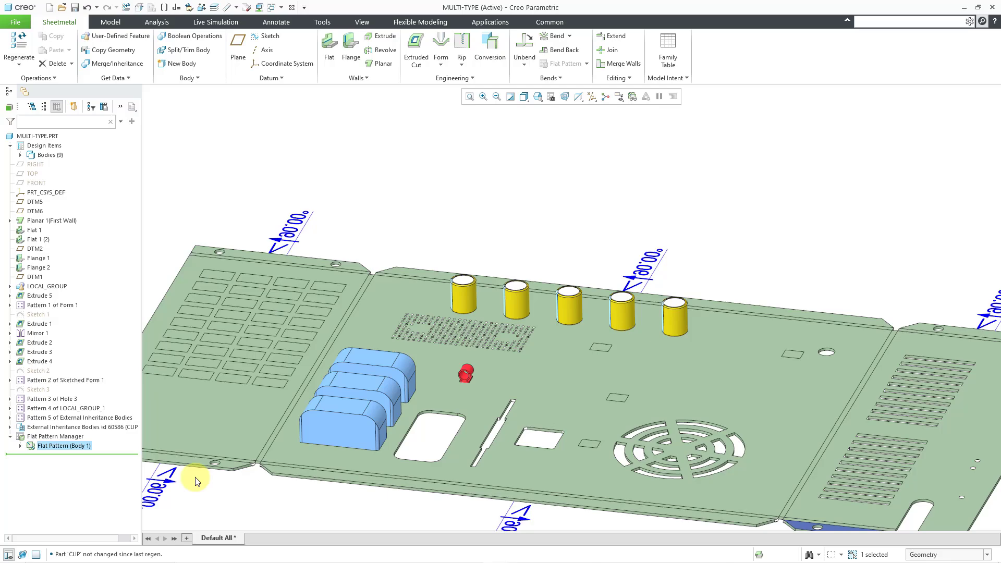
scroll(480, 152, "down", 1)
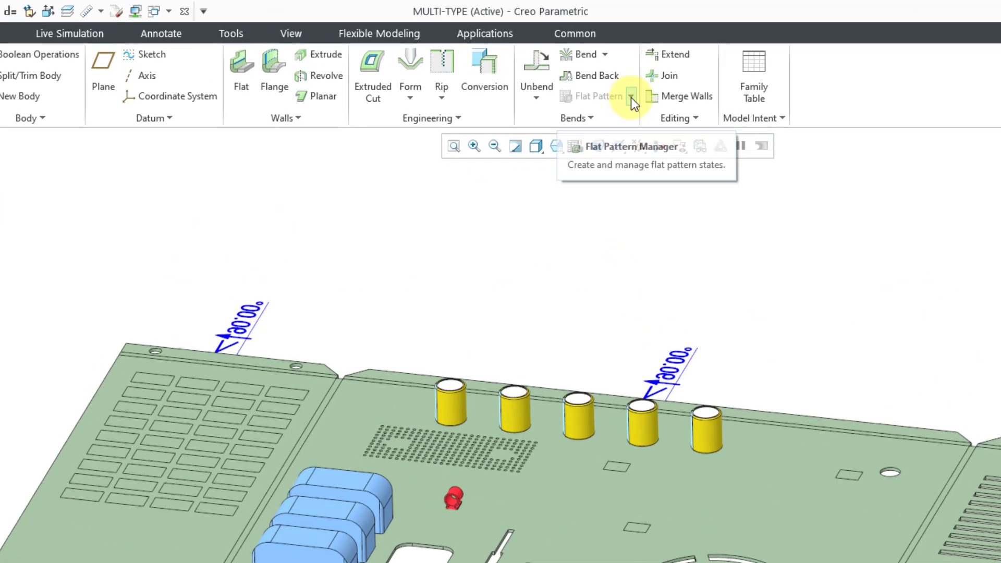
left_click(588, 64)
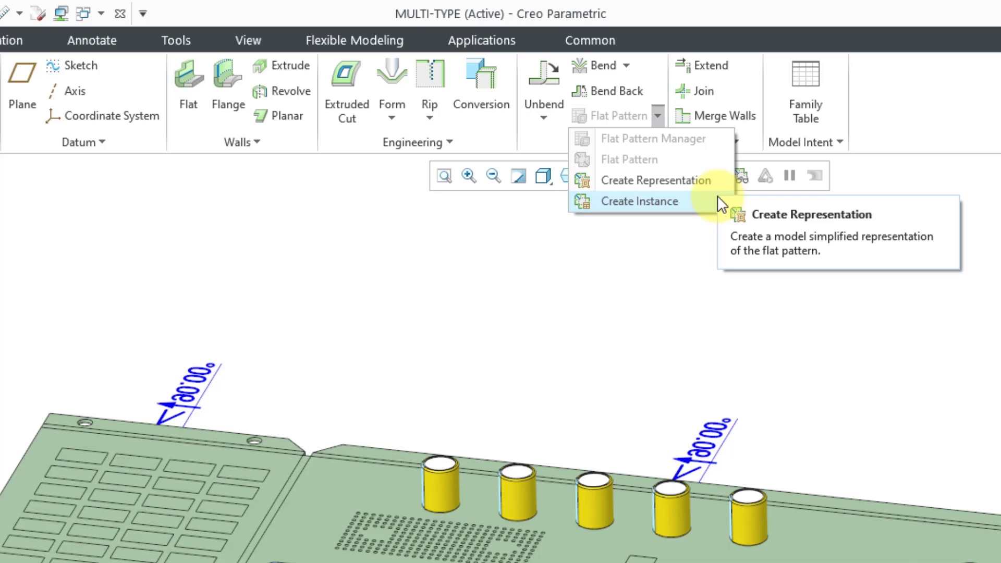
left_click(717, 275)
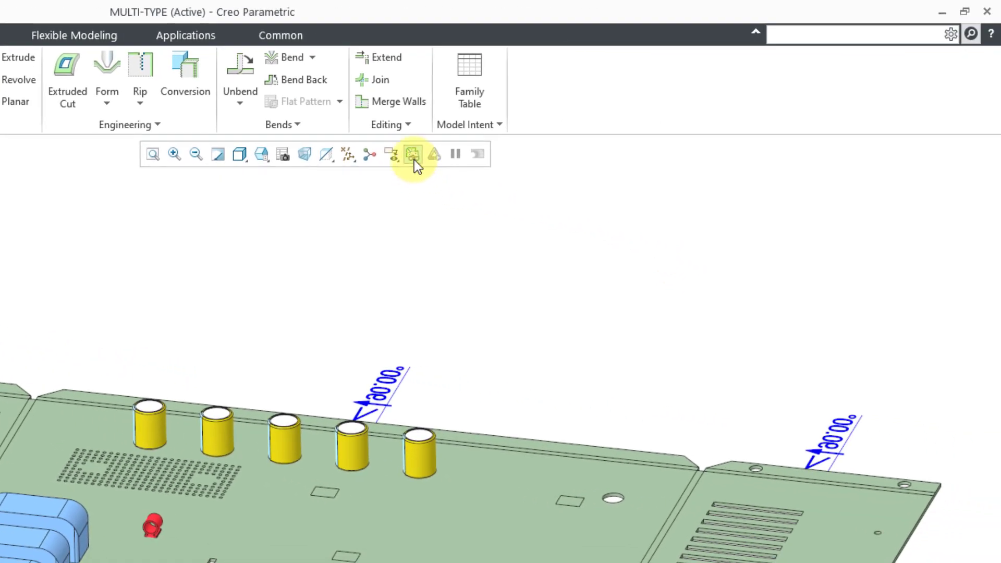
left_click(413, 156)
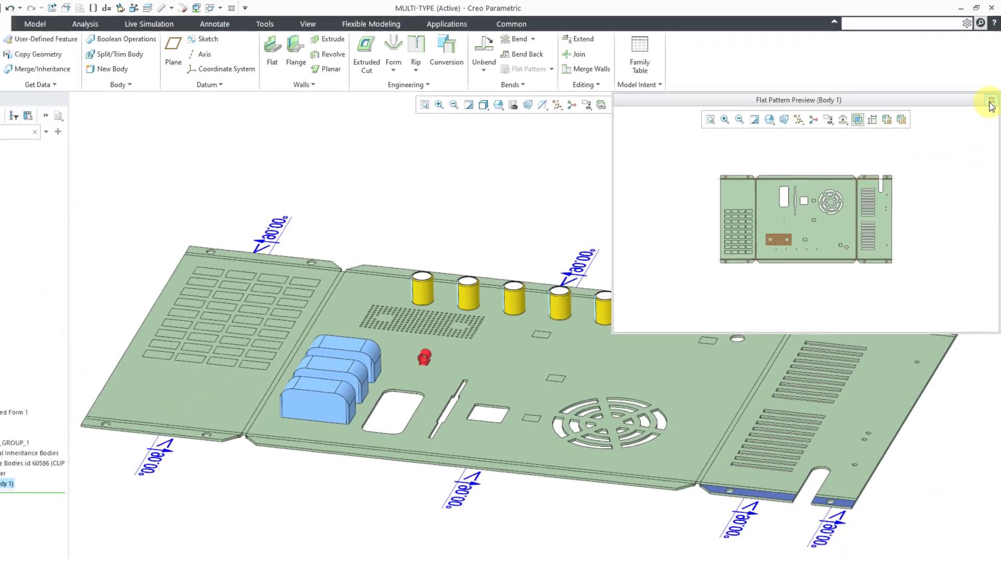
Close the flat preview and set the Sheetmetal manufacturing preparation method to instance in Options
left_click(986, 147)
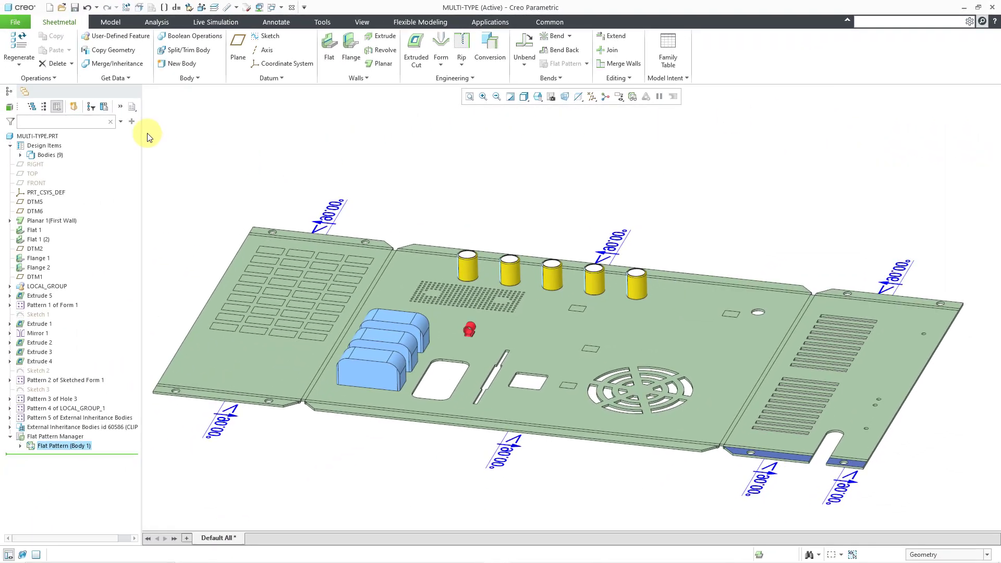
left_click(15, 22)
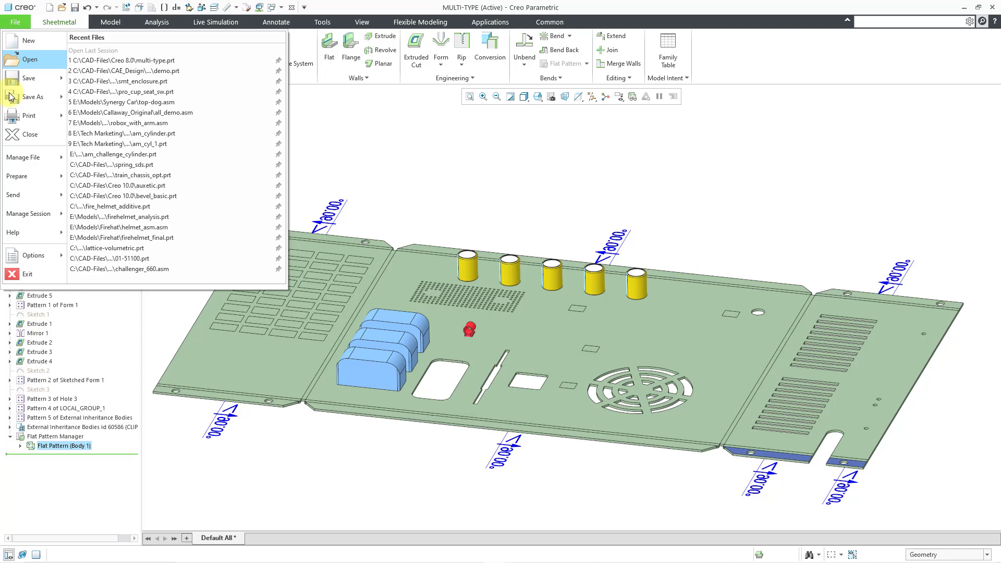
left_click(31, 255)
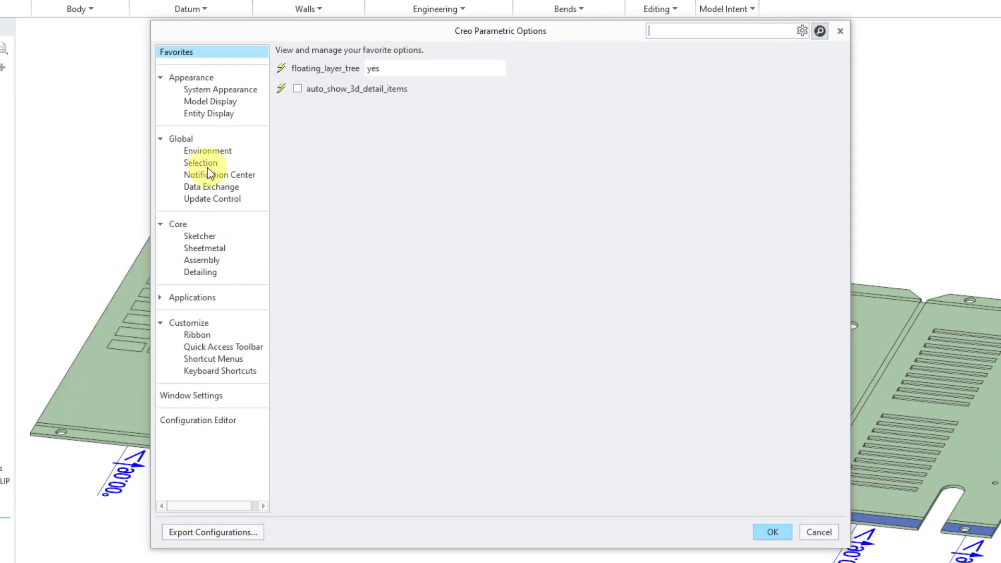
left_click(216, 249)
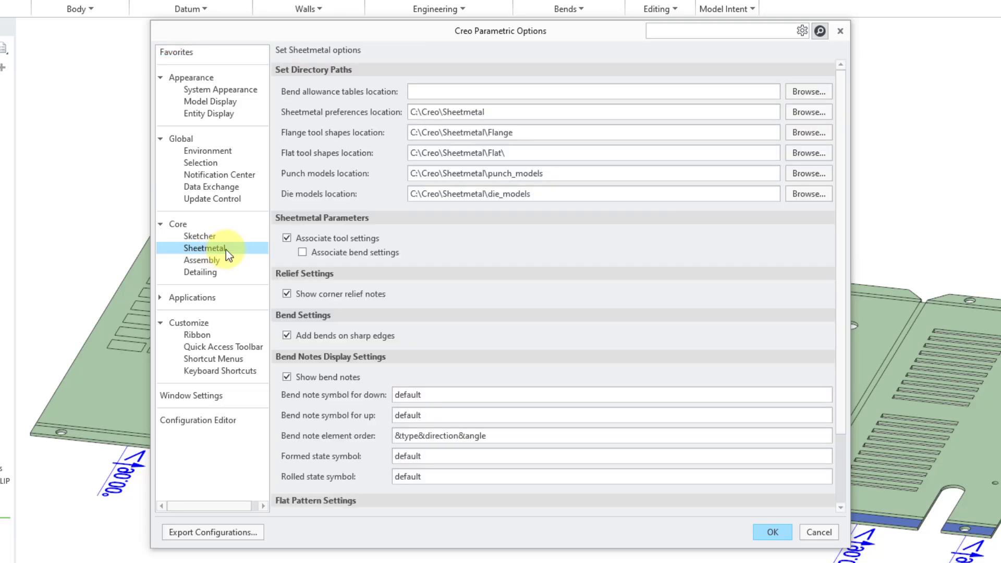
left_click_drag(840, 388, 838, 476)
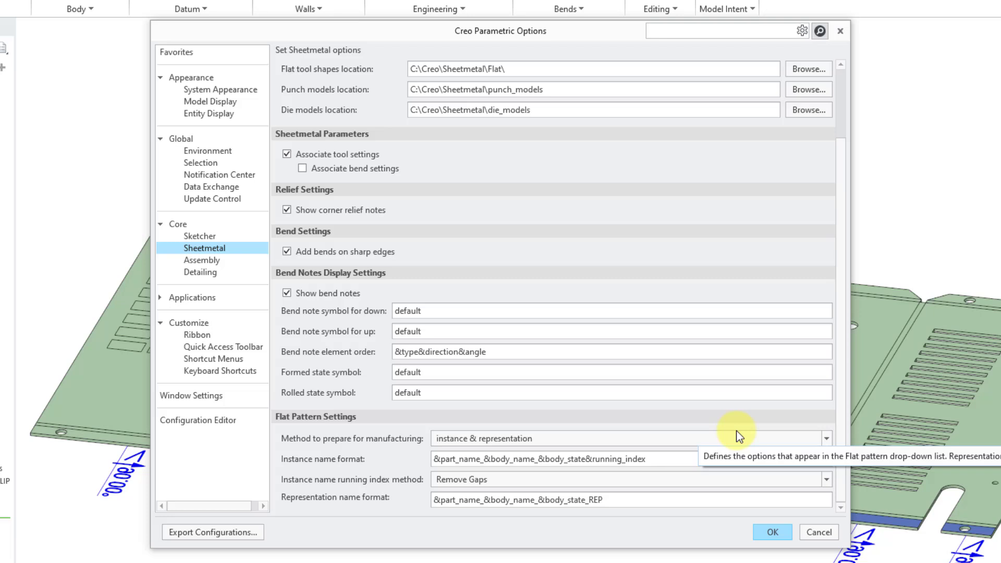
left_click(708, 439)
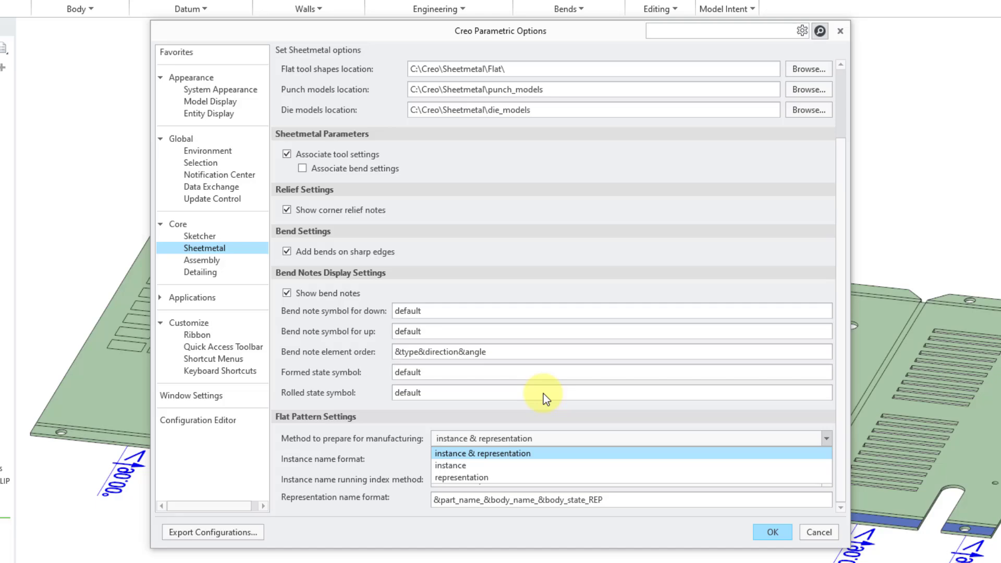
left_click(452, 465)
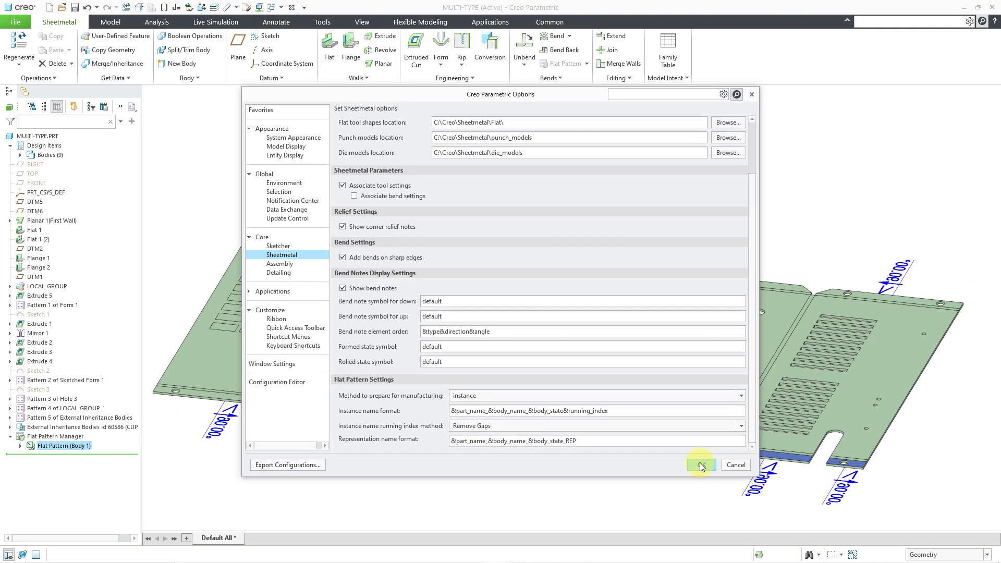
Confirm the Options dialog with OK to apply the instance method
left_click(701, 465)
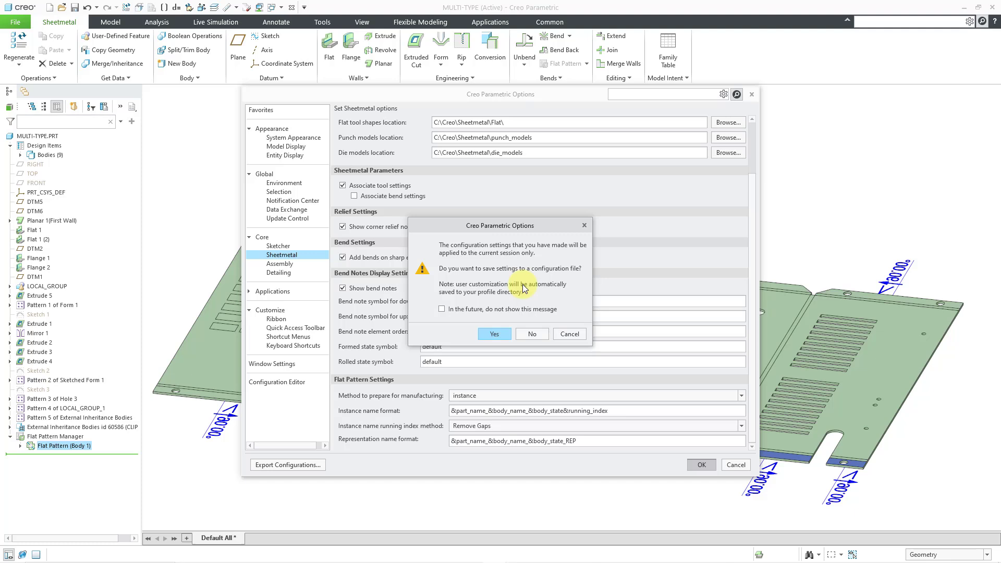
Dismiss the save prompt, then review the Flat Pattern options list and Flat Pattern Preview
left_click(532, 333)
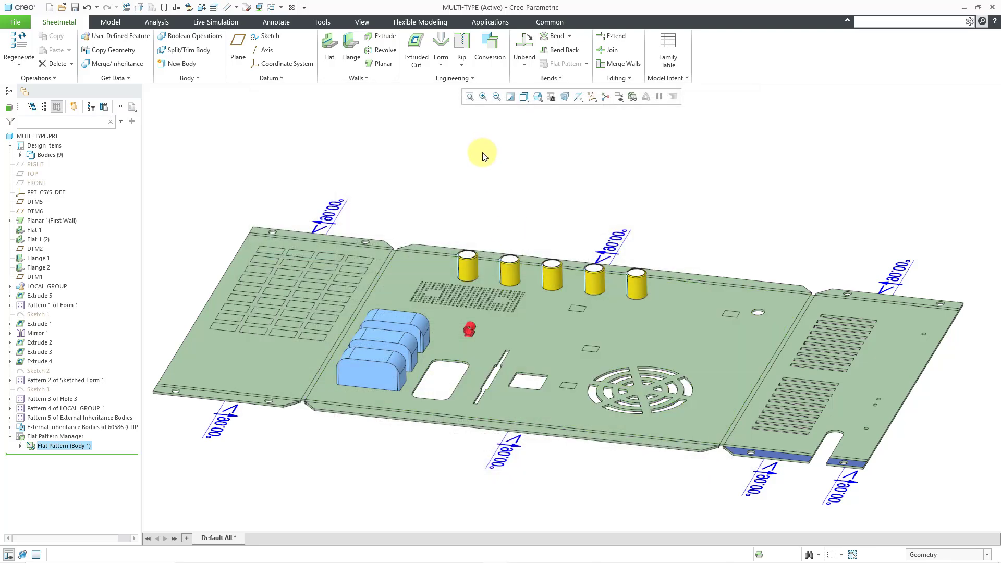
left_click(587, 64)
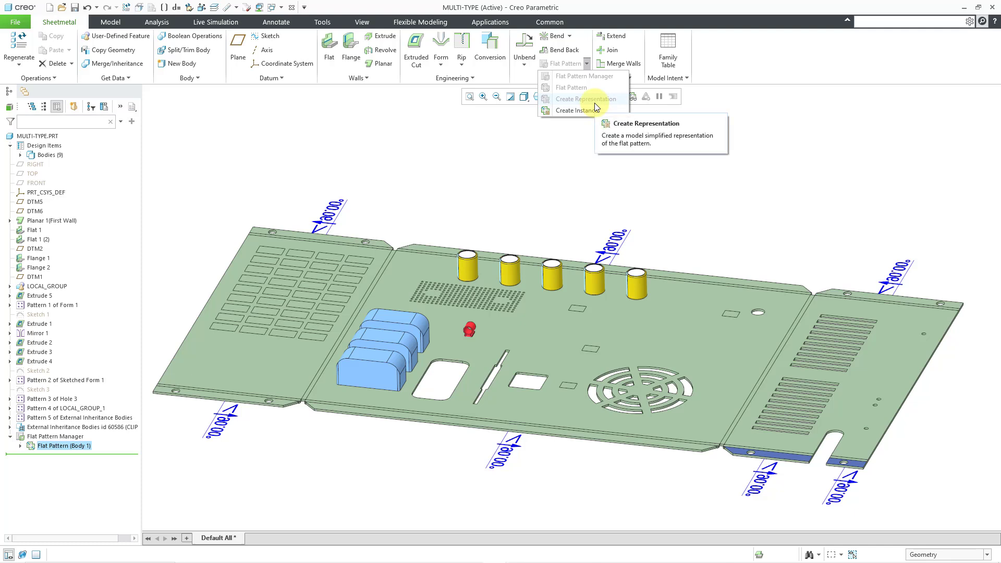
left_click(653, 151)
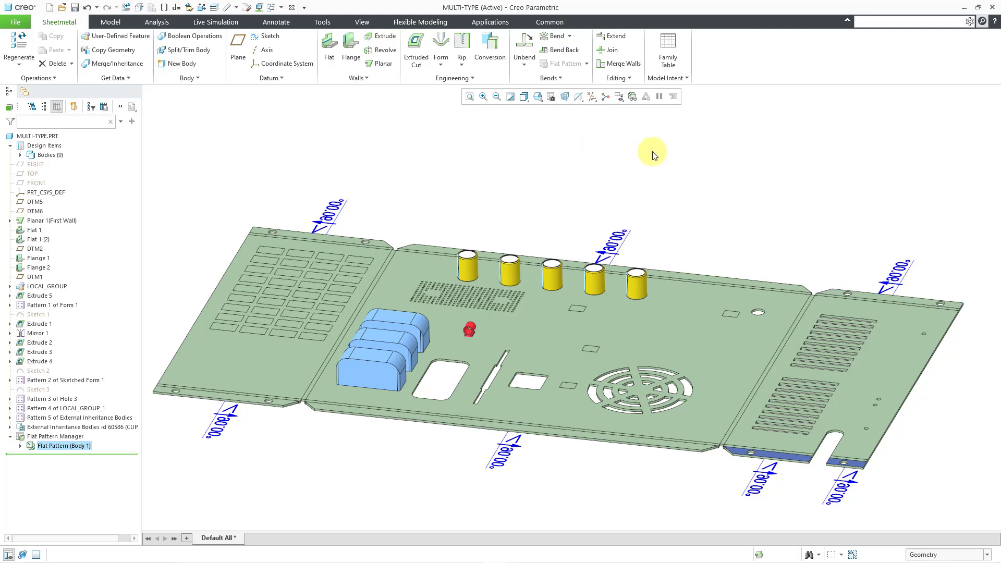
left_click(632, 97)
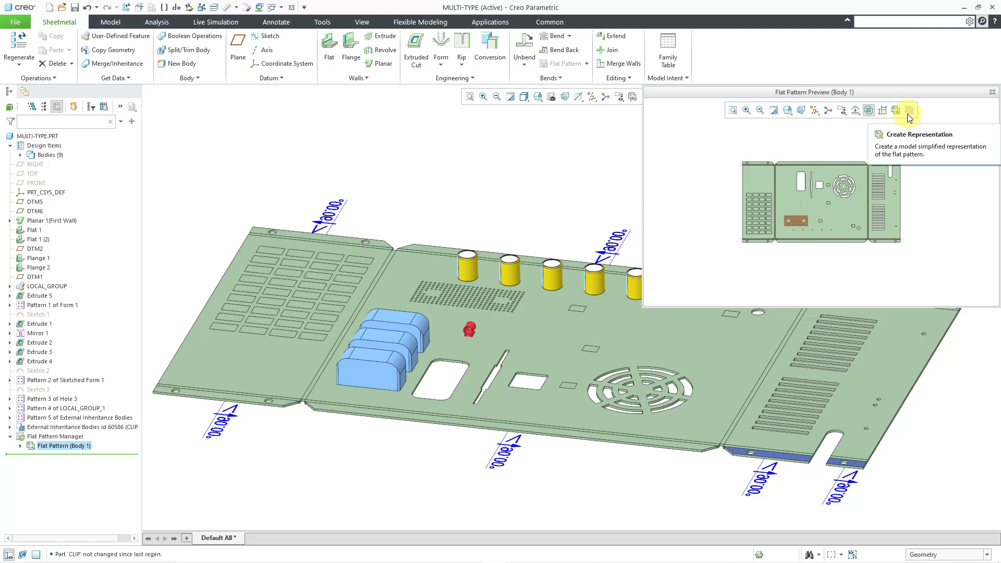
left_click(991, 92)
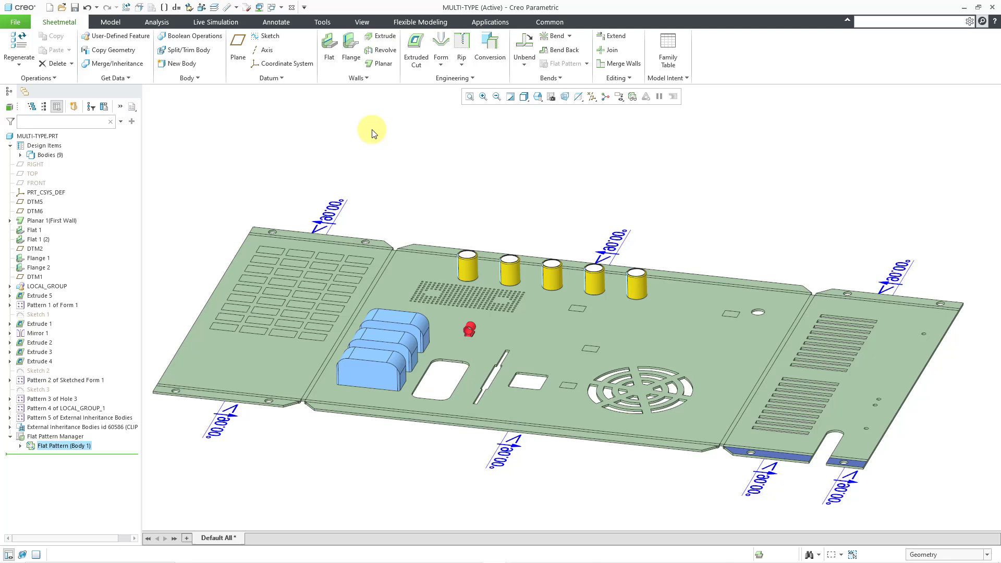
Change the Sheetmetal manufacturing preparation method to representation and apply it with OK
left_click(24, 25)
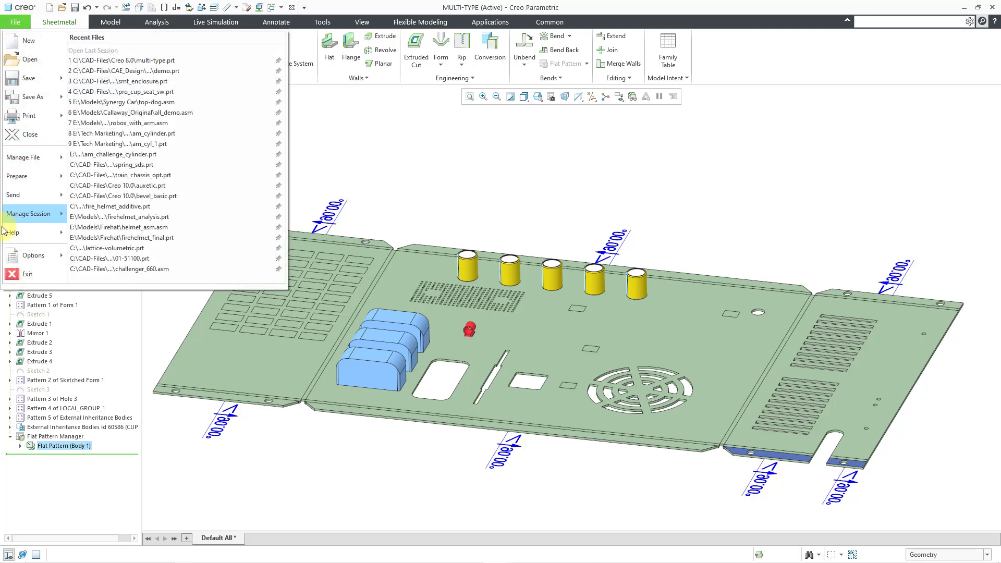
mouse_move(11, 261)
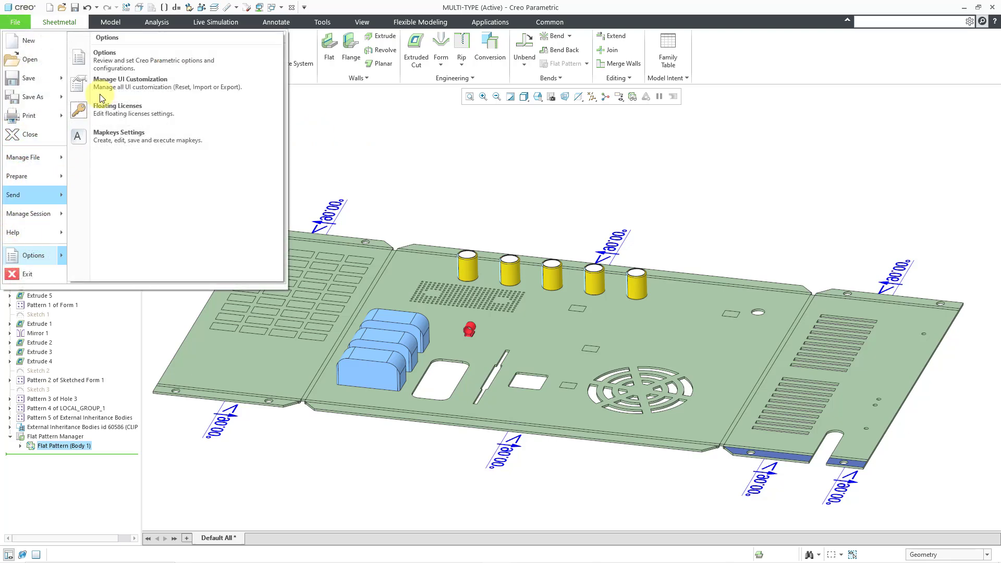
left_click(104, 59)
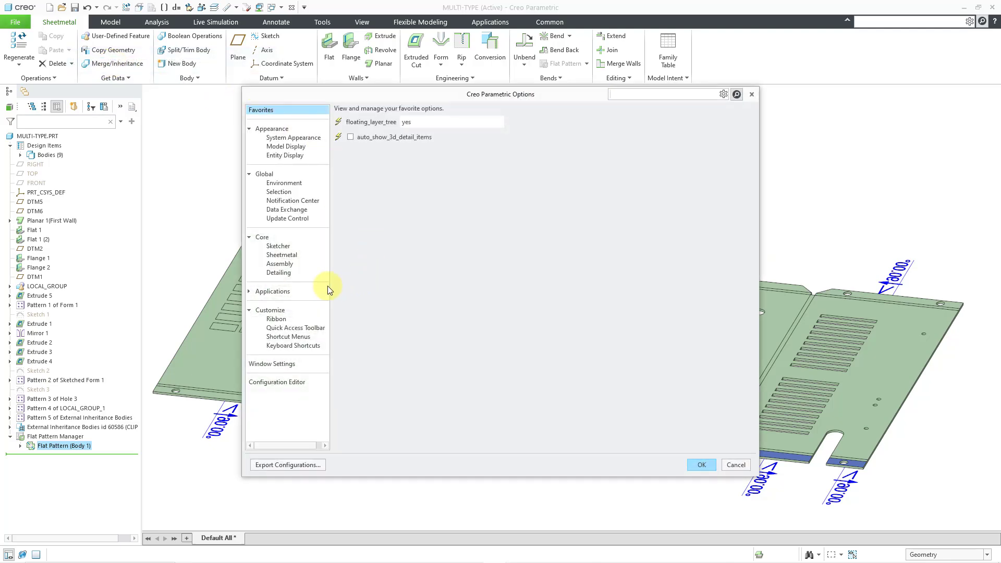
left_click(282, 254)
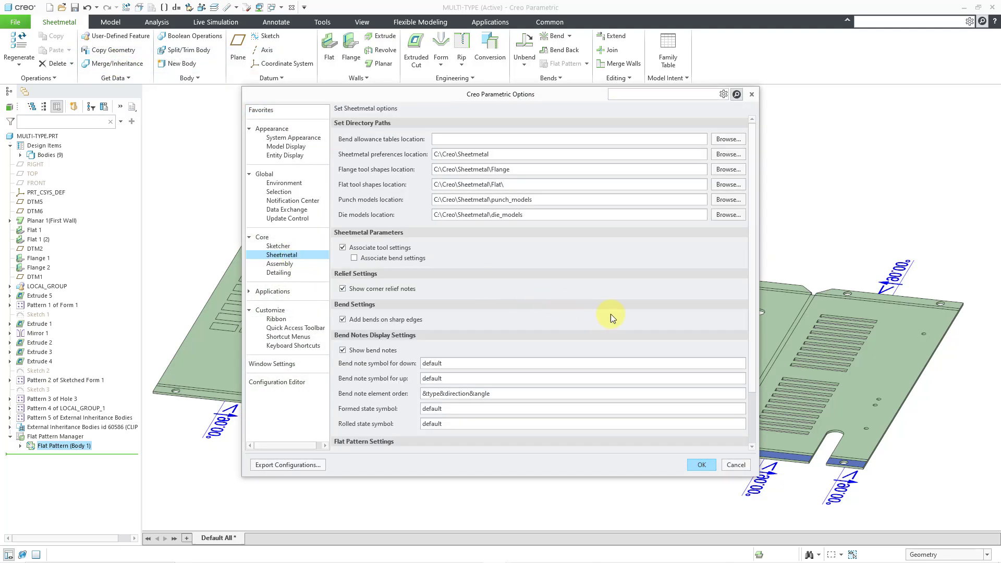
scroll(683, 348, "down", 2)
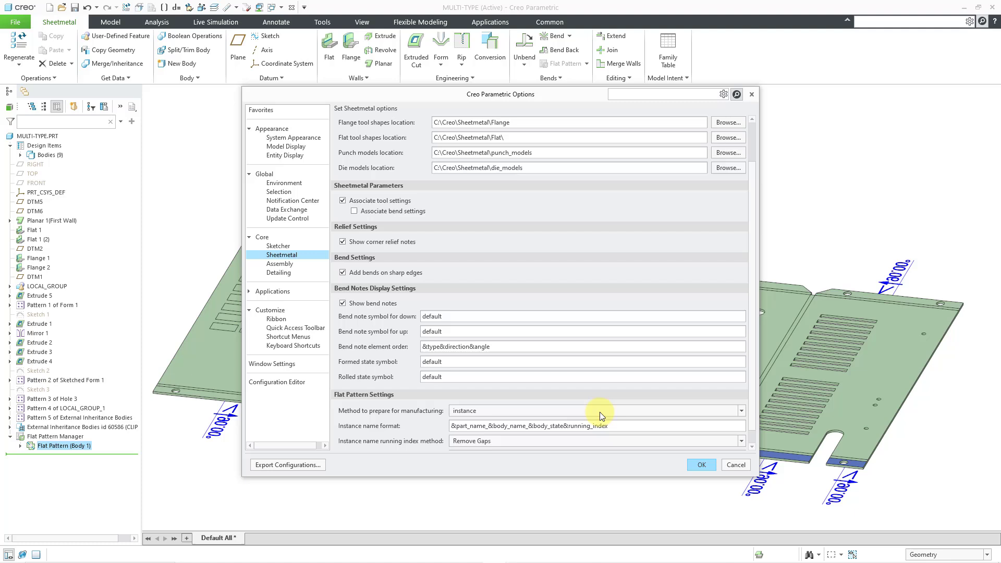
left_click(597, 411)
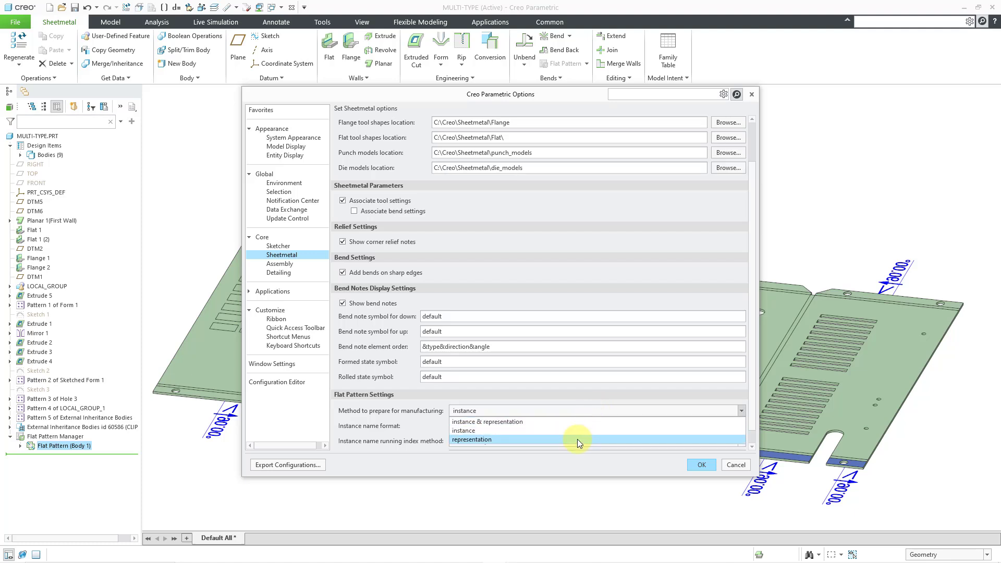
left_click(576, 440)
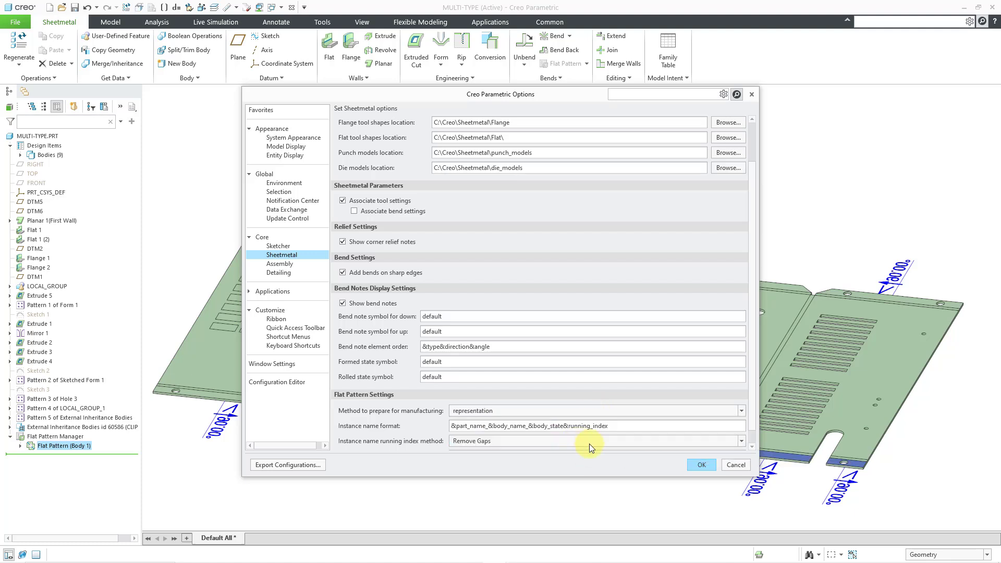
left_click(703, 465)
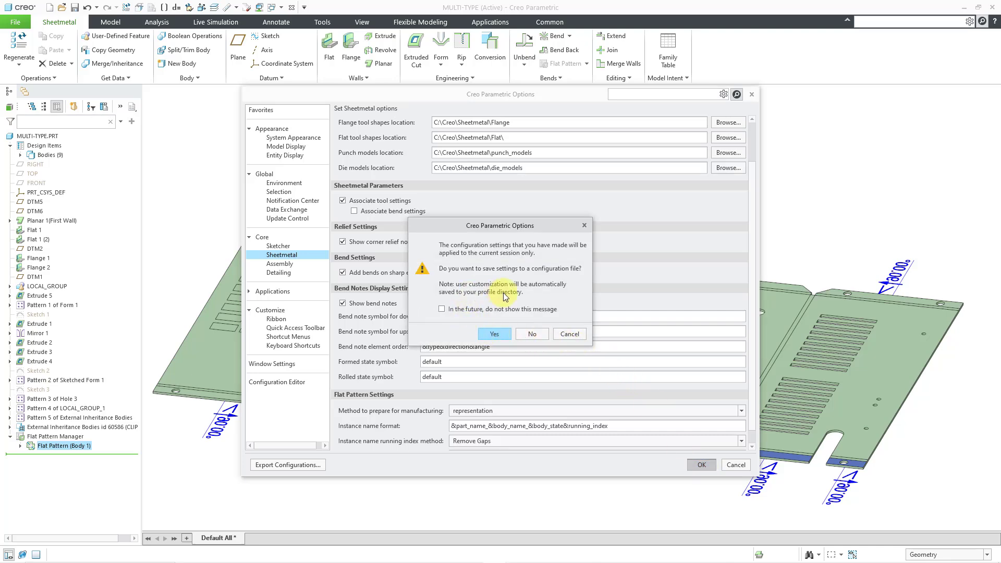
left_click(543, 331)
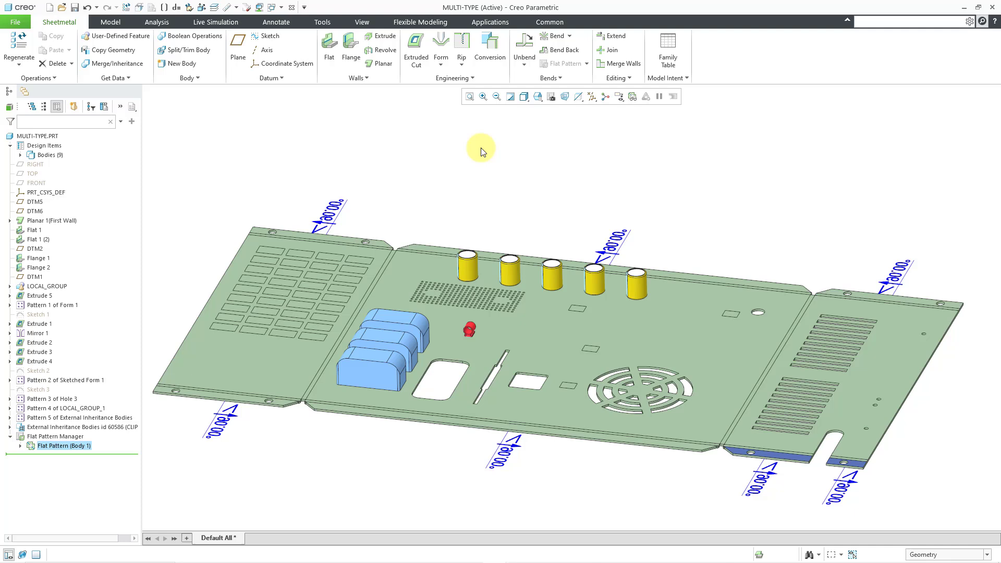
left_click(587, 63)
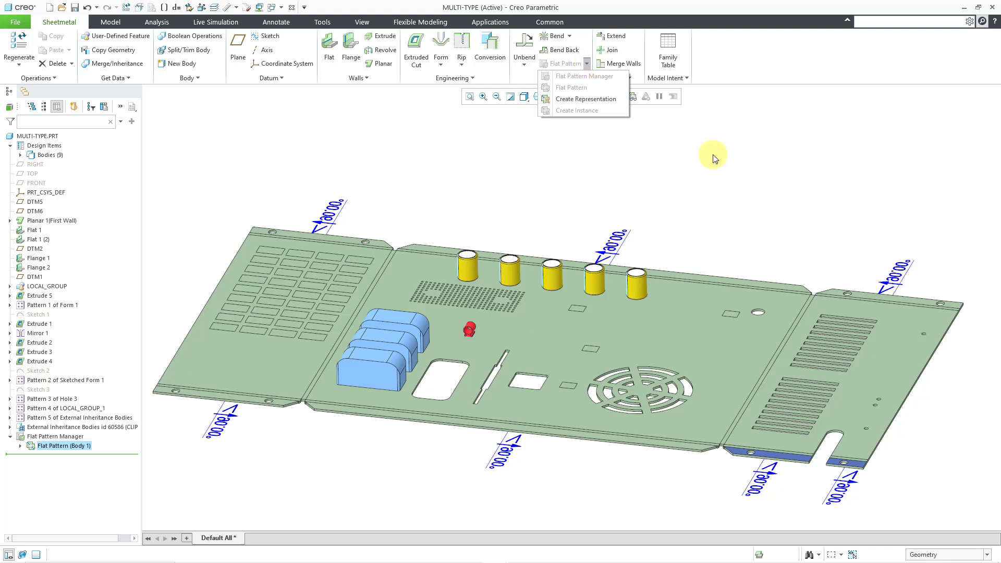
left_click(662, 143)
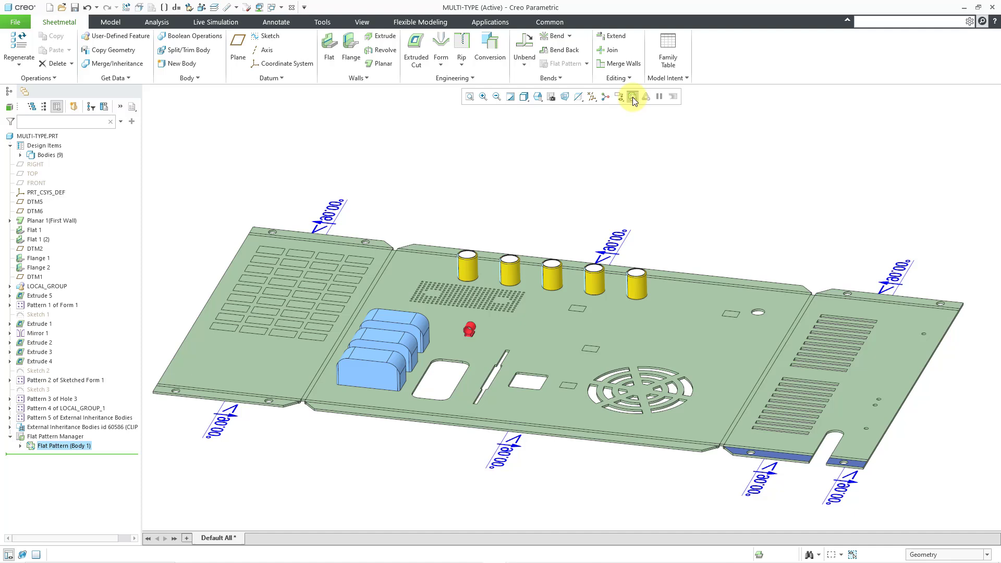
left_click(632, 97)
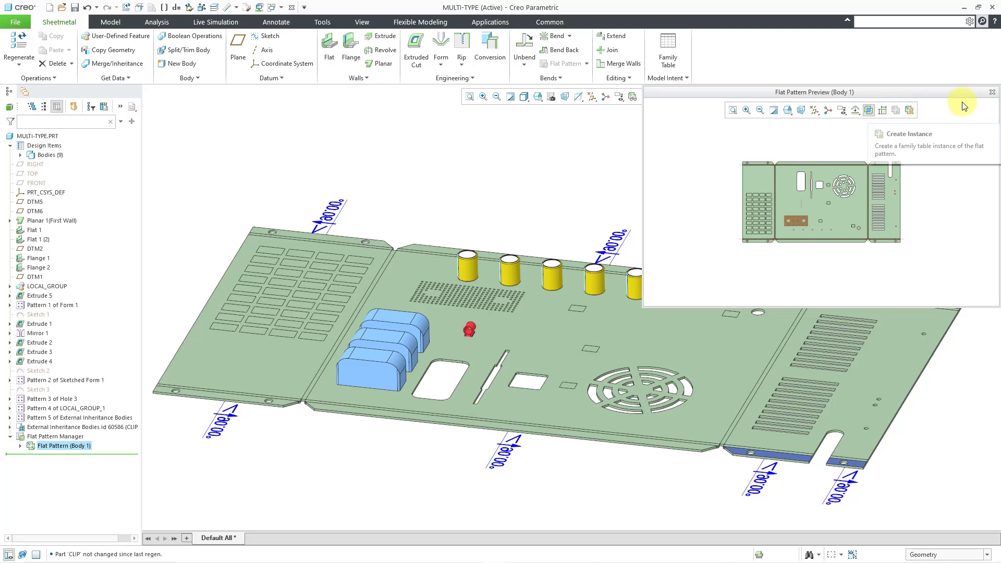
left_click(992, 93)
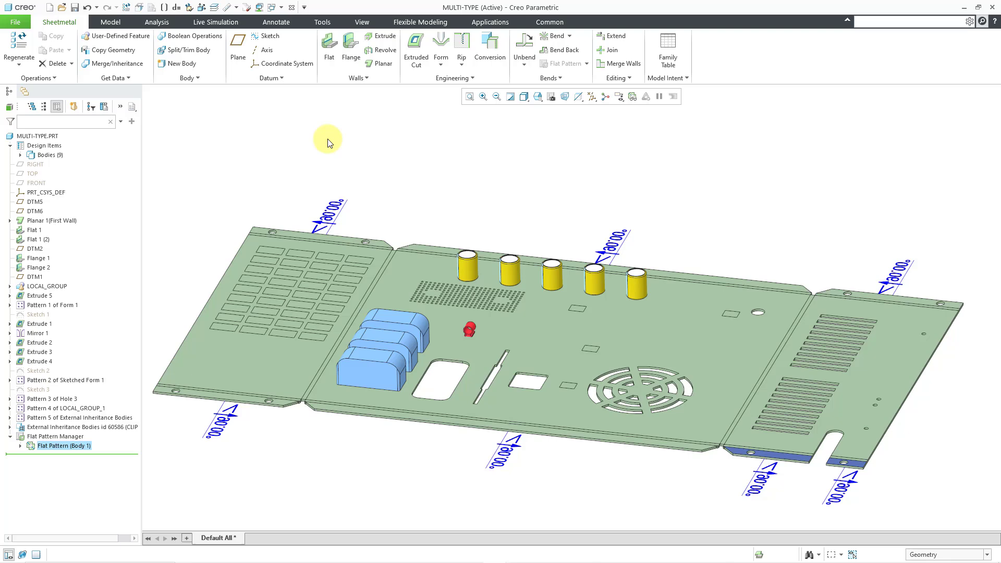
In Sheetmetal options, choose instance & representation as the method to prepare for manufacturing
left_click(17, 22)
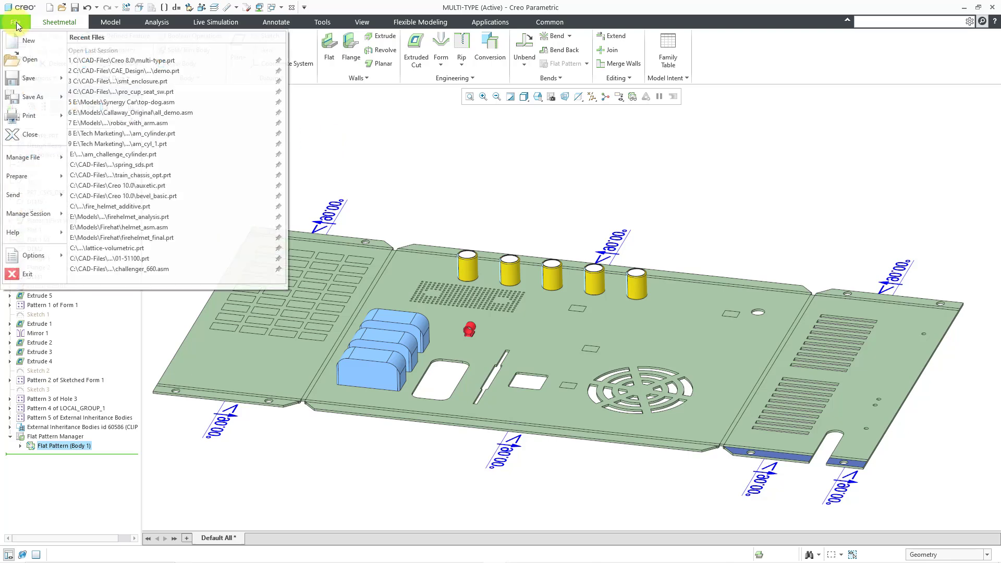
left_click(14, 256)
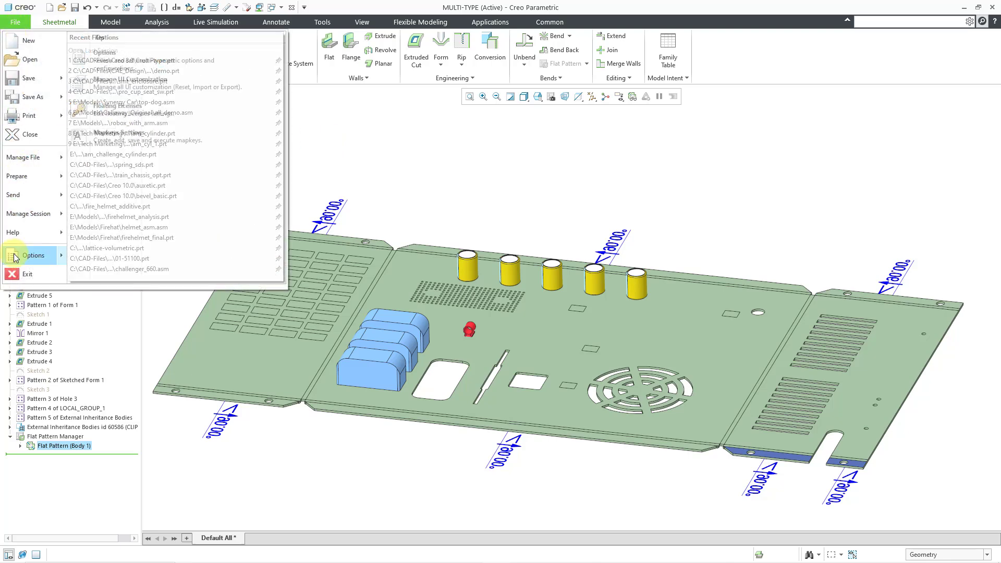
left_click(123, 55)
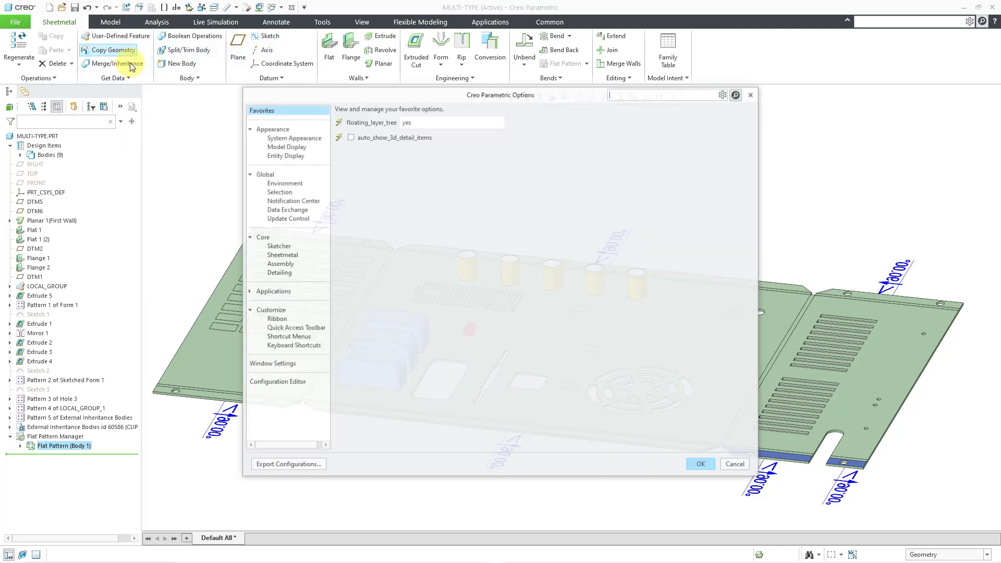
left_click(286, 255)
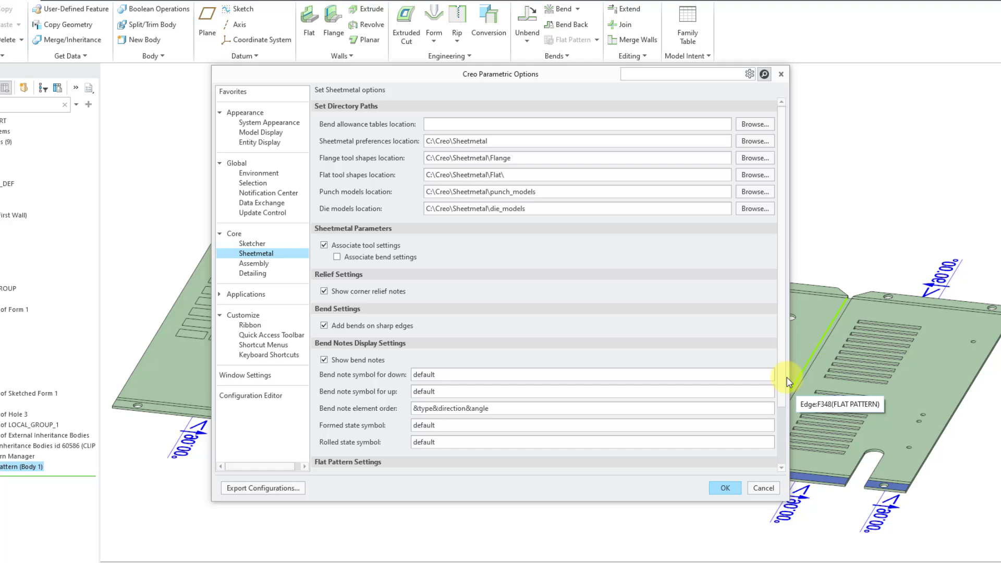
left_click_drag(778, 377, 766, 451)
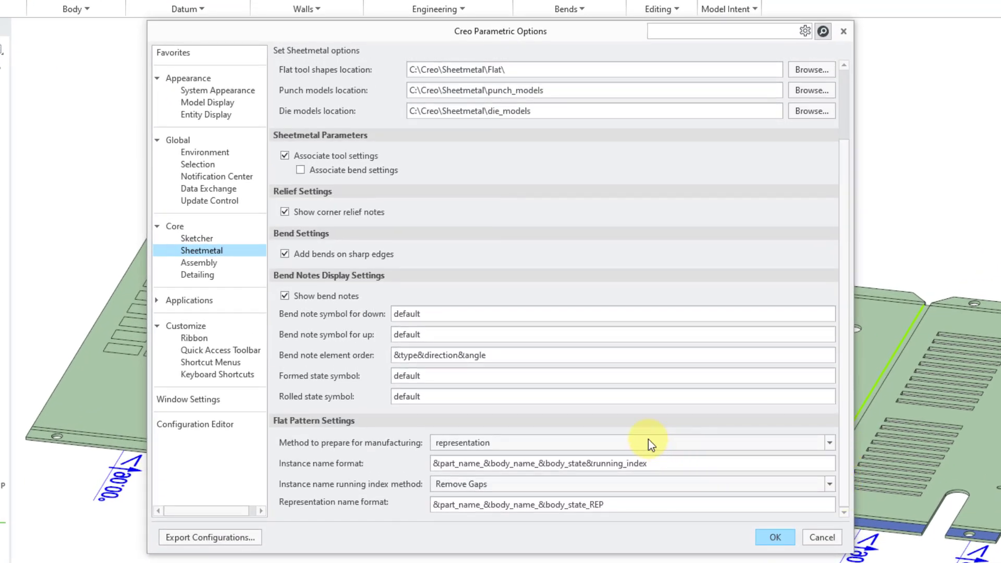
left_click(646, 443)
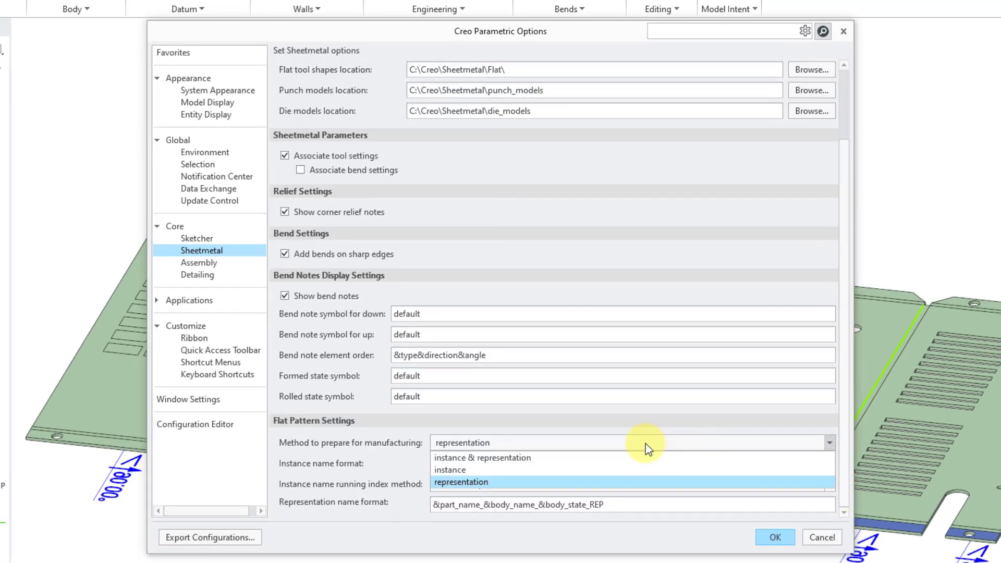
left_click(513, 457)
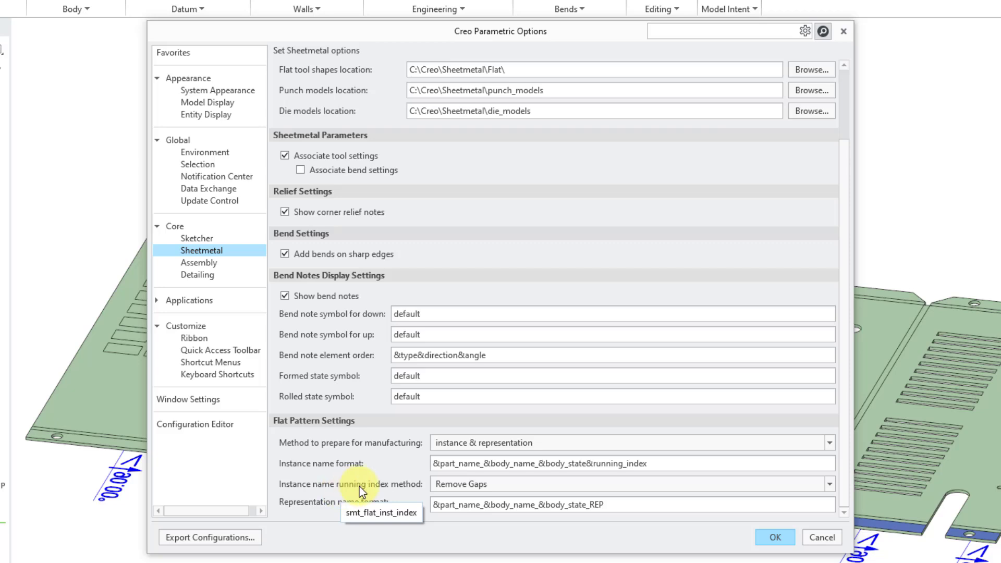
left_click(558, 486)
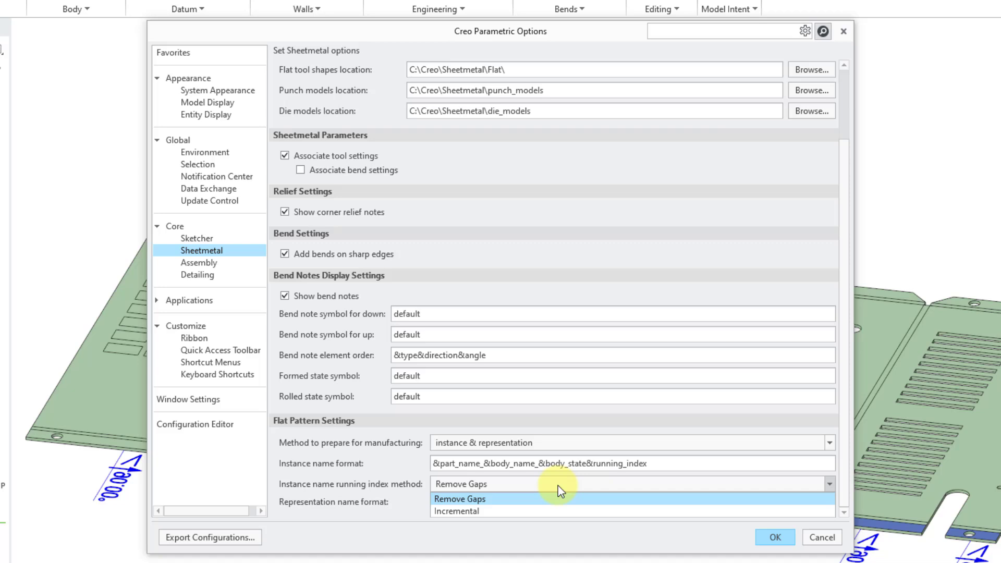
left_click(374, 518)
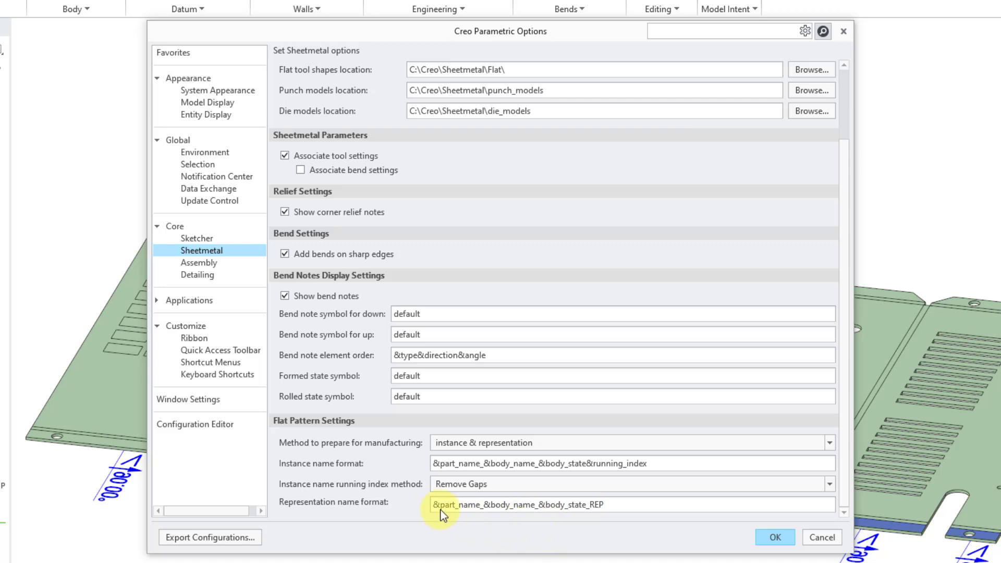
left_click(786, 537)
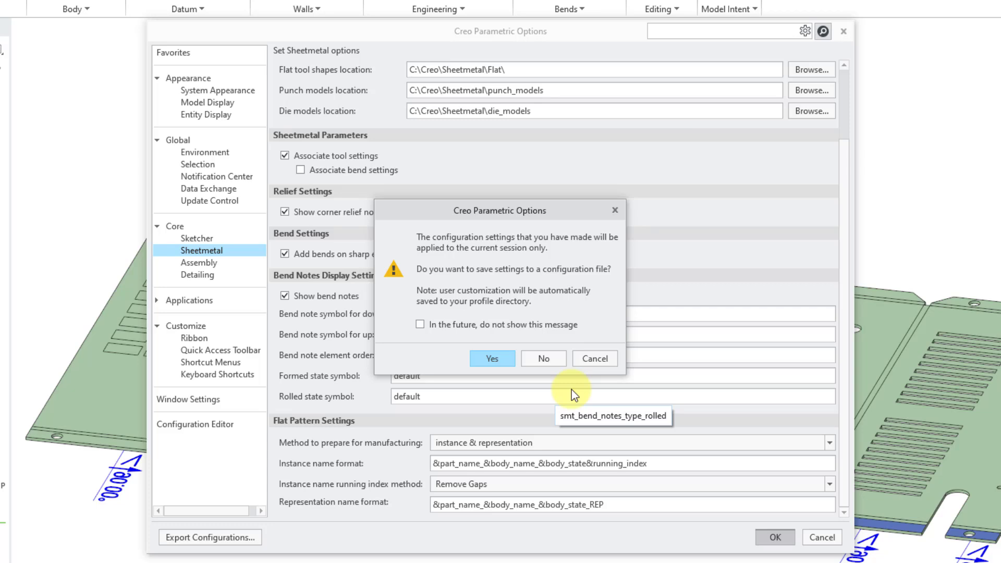
Decline saving to a file and search the Configuration Editor for smt_flat options
left_click(605, 358)
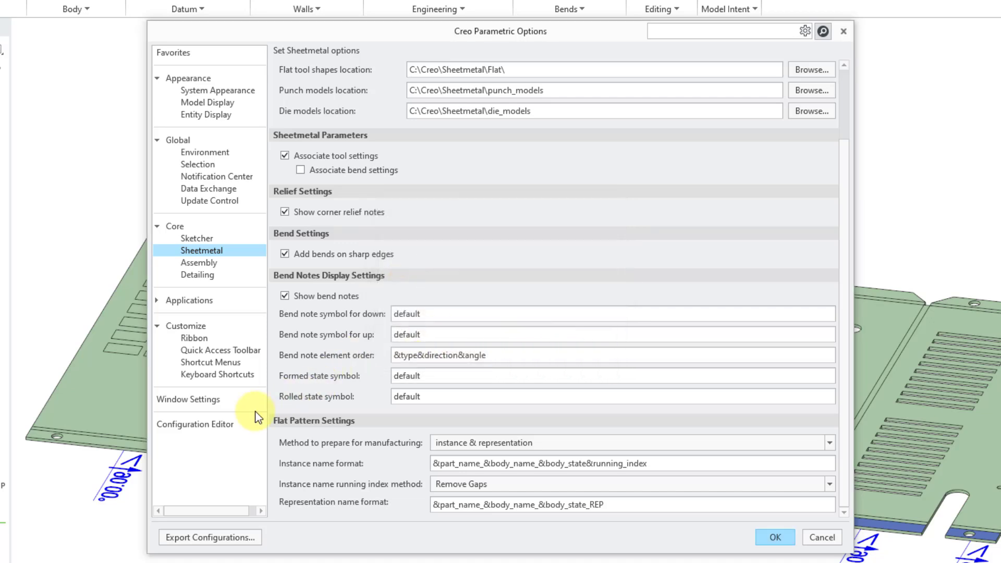
left_click(213, 426)
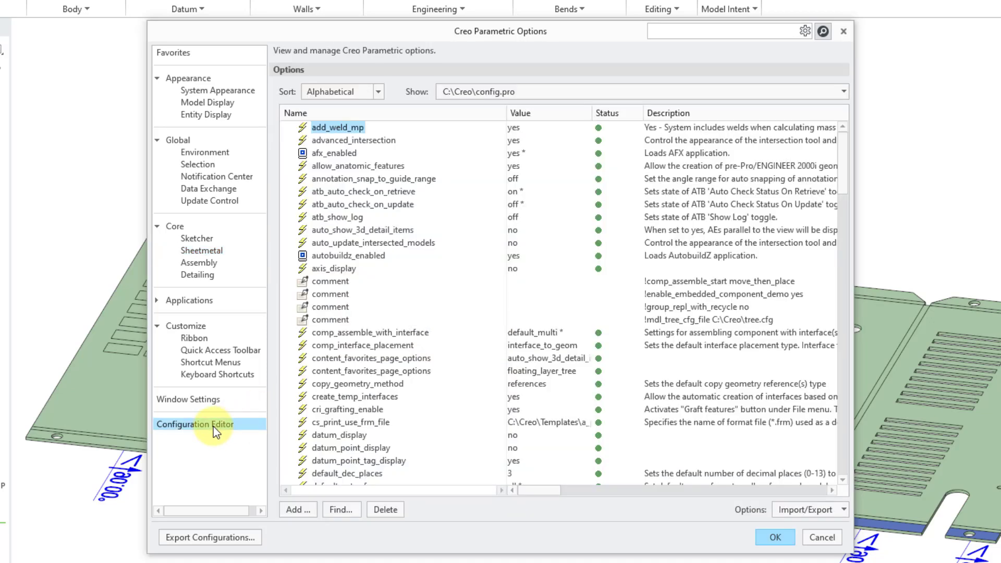
left_click(342, 509)
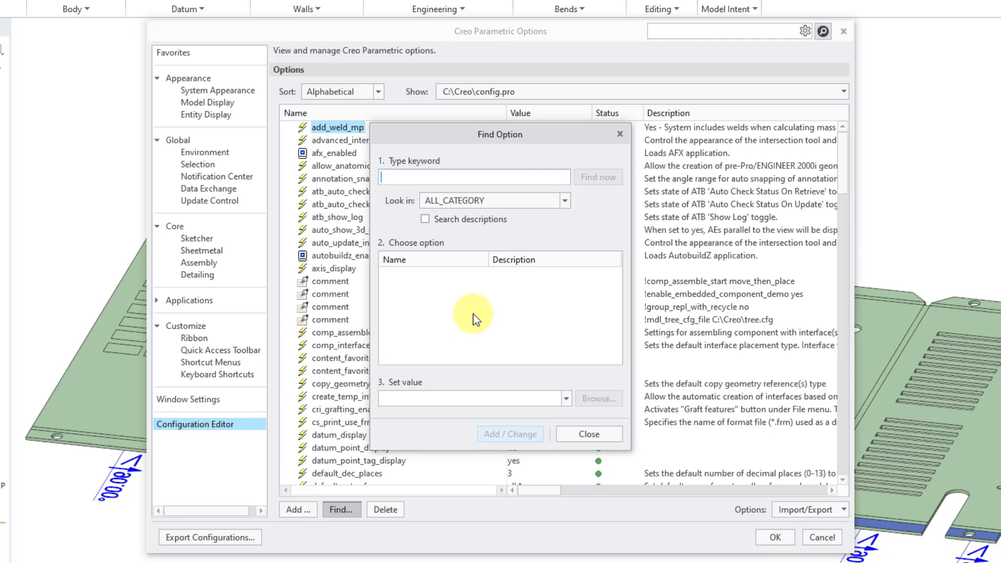
type("smt_")
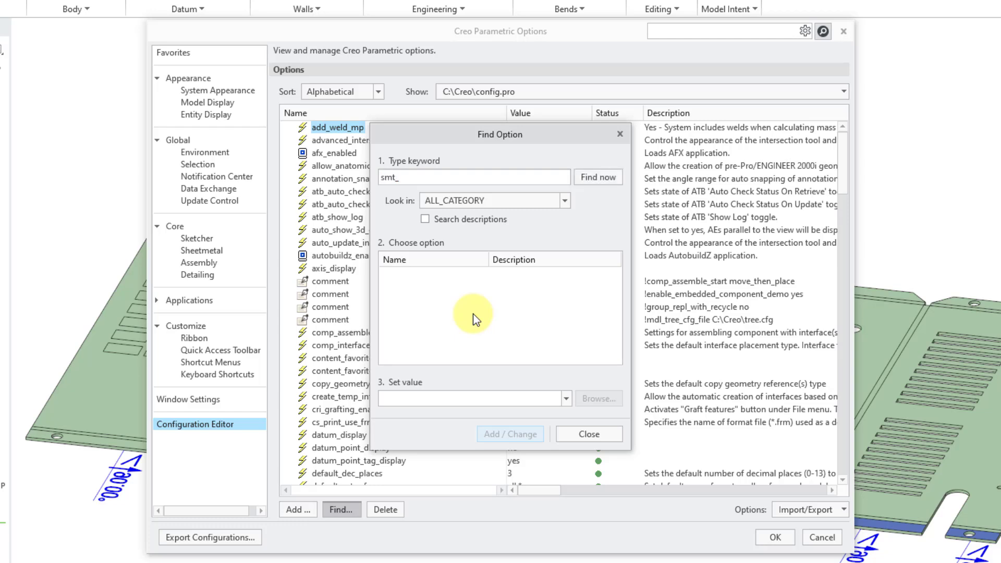
type("flat")
left_click(588, 180)
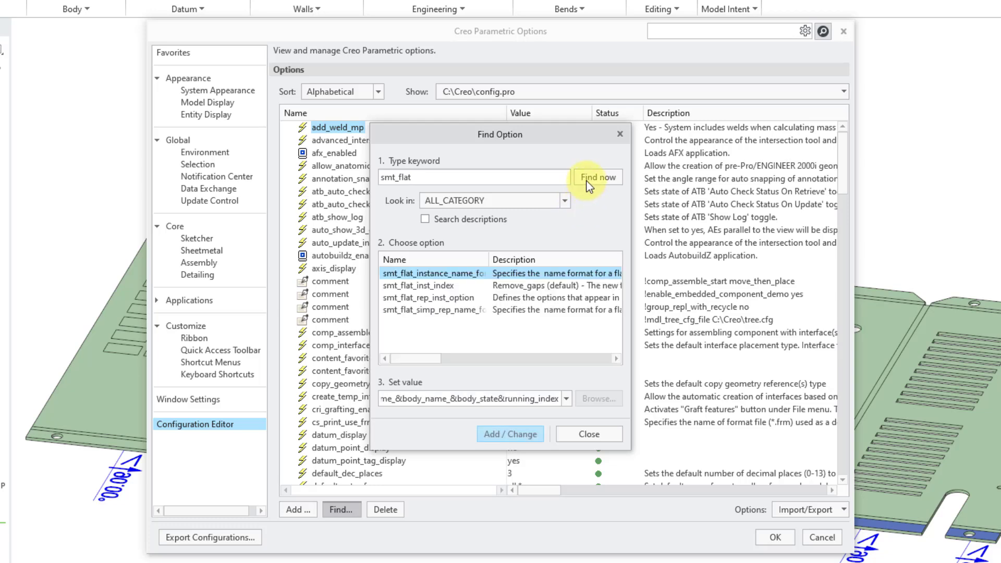
Widen the Find Option dialog and columns to read the four smt_flat names and descriptions
left_click_drag(630, 300, 837, 308)
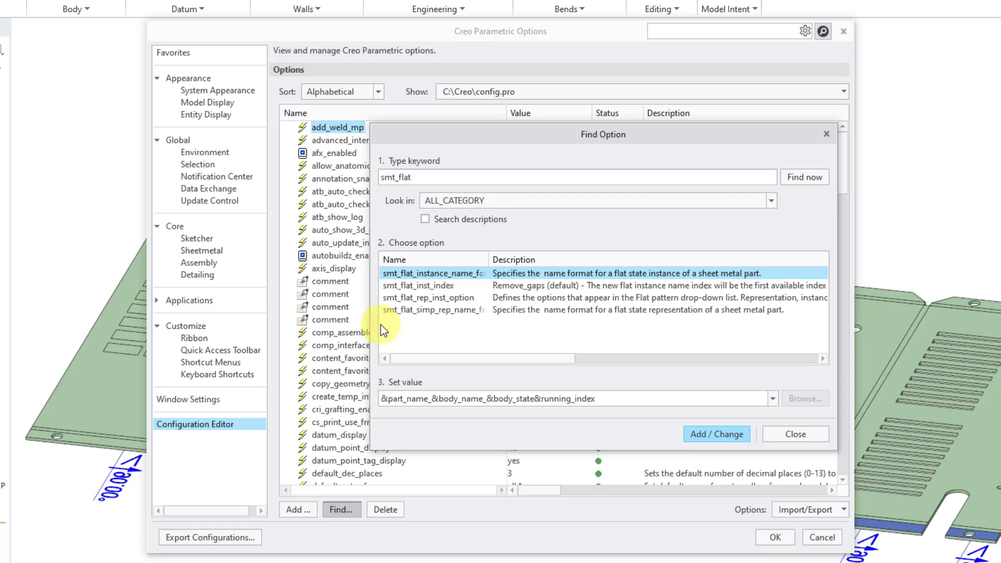
left_click_drag(372, 328, 211, 328)
left_click_drag(336, 258, 376, 259)
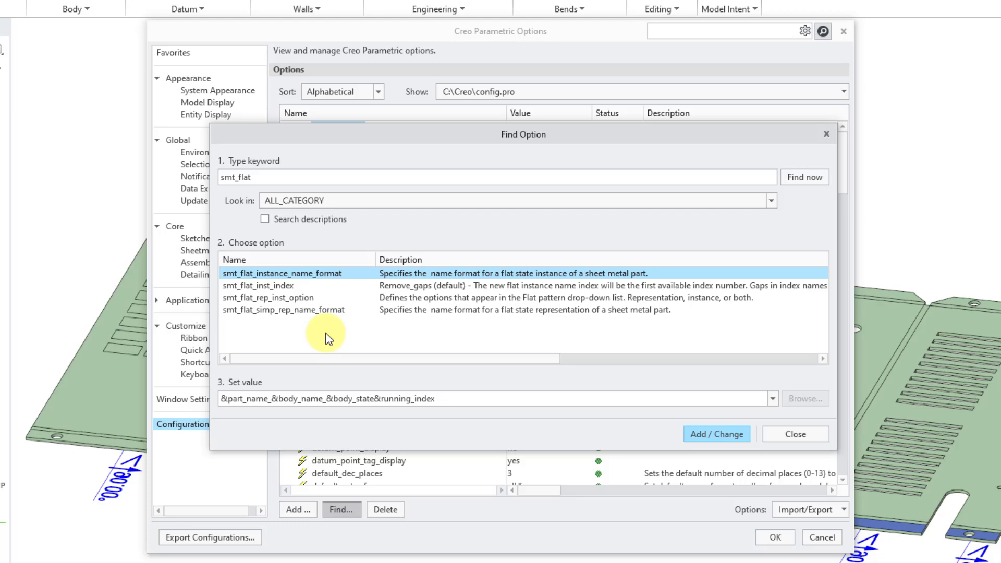
left_click(285, 297)
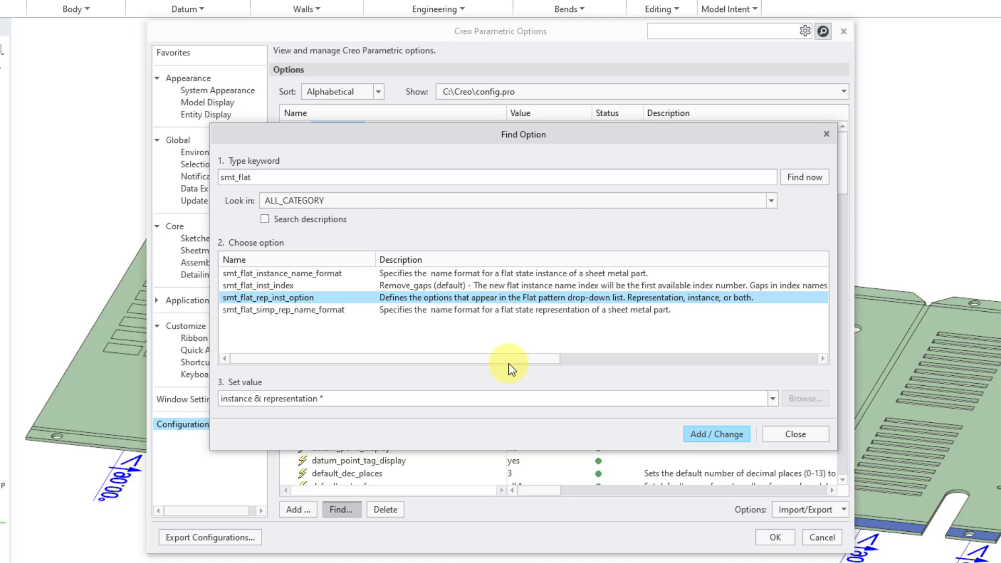
left_click(774, 399)
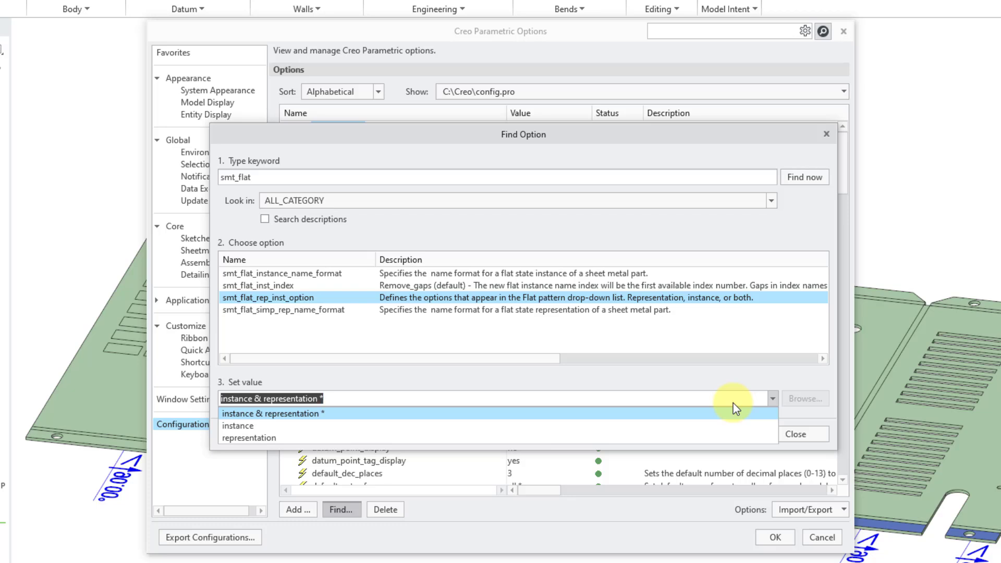
left_click(579, 340)
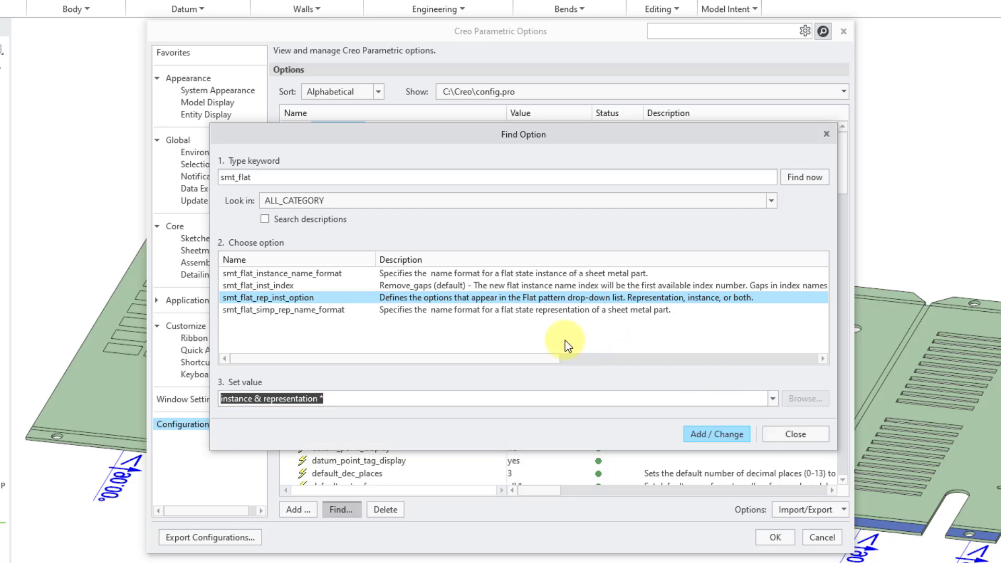
left_click(323, 274)
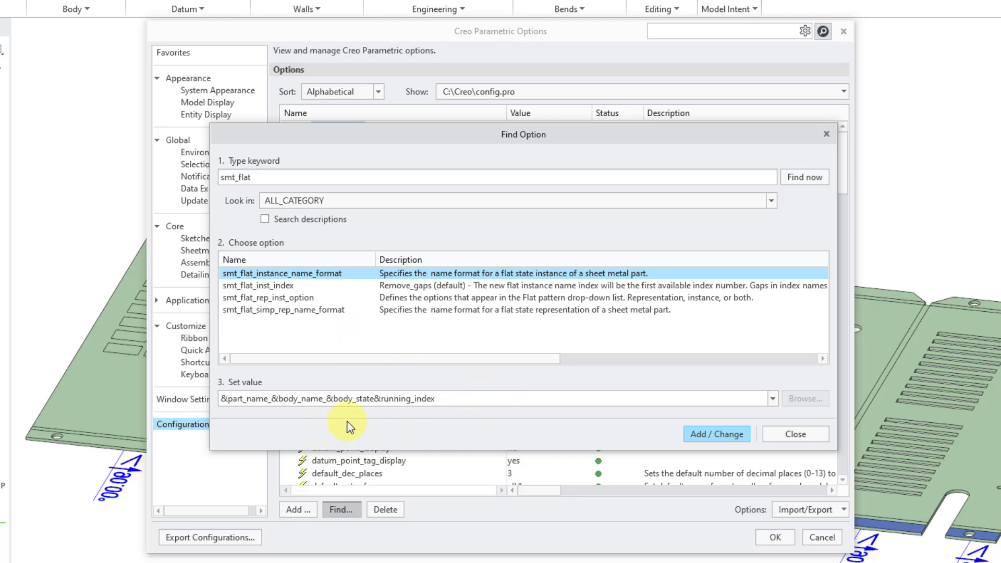
left_click(318, 310)
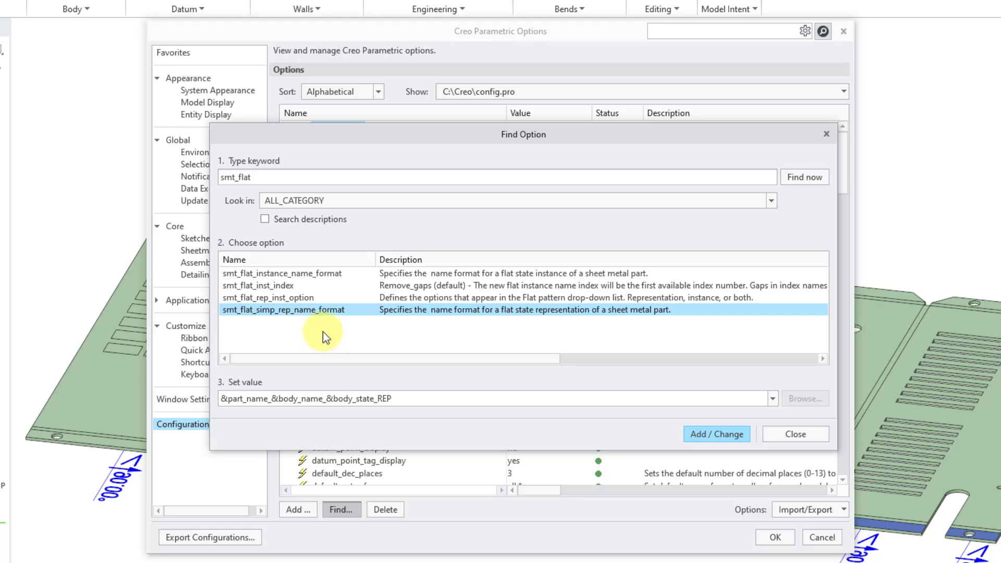
left_click(266, 286)
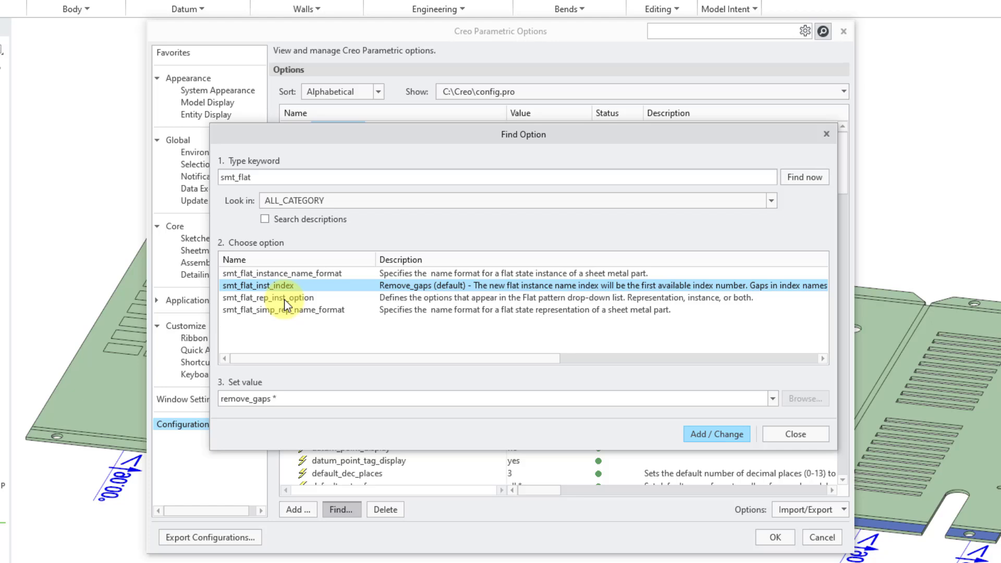
left_click(773, 400)
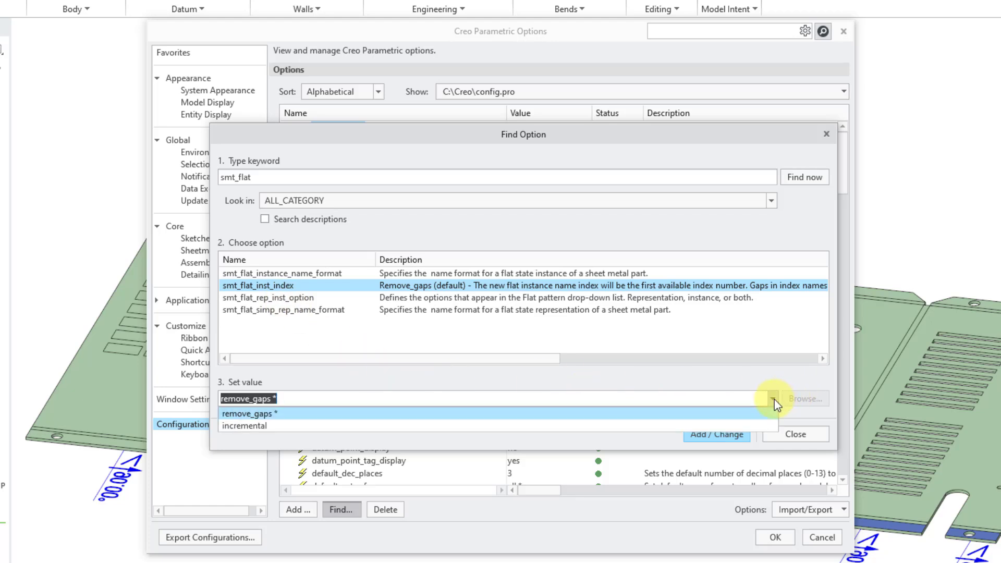
left_click(709, 382)
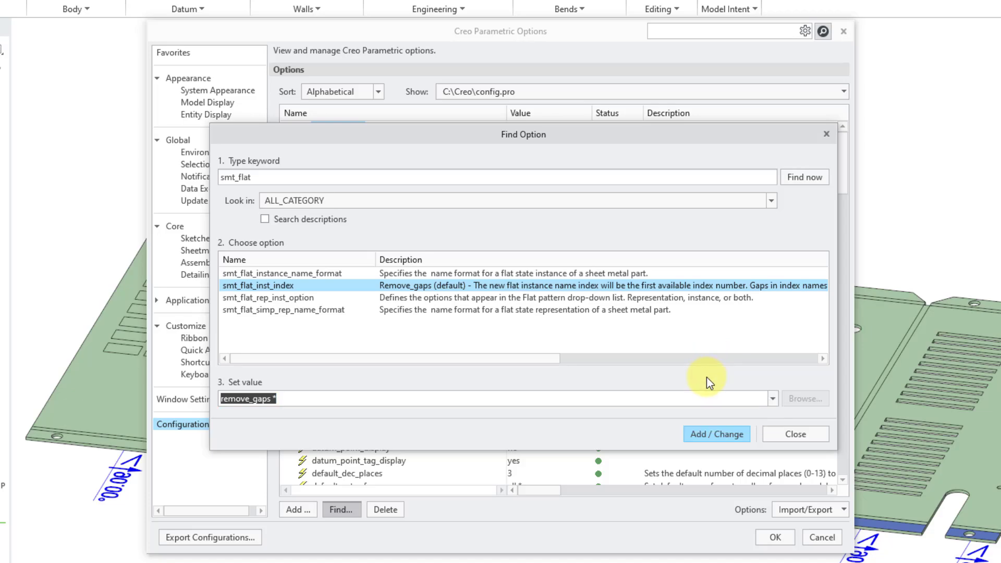